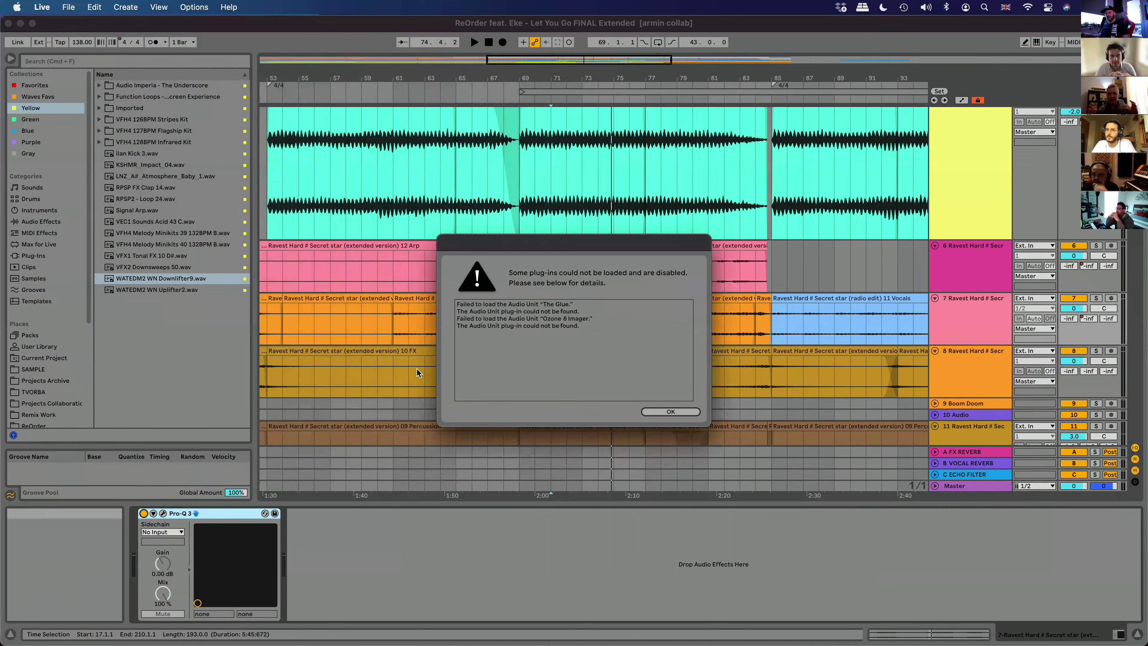
Dismiss the warning about plug-ins that could not be loaded and re-enable the overridden automation in the arrangement.
{"action": "left_click", "coordinate": [661, 416]}
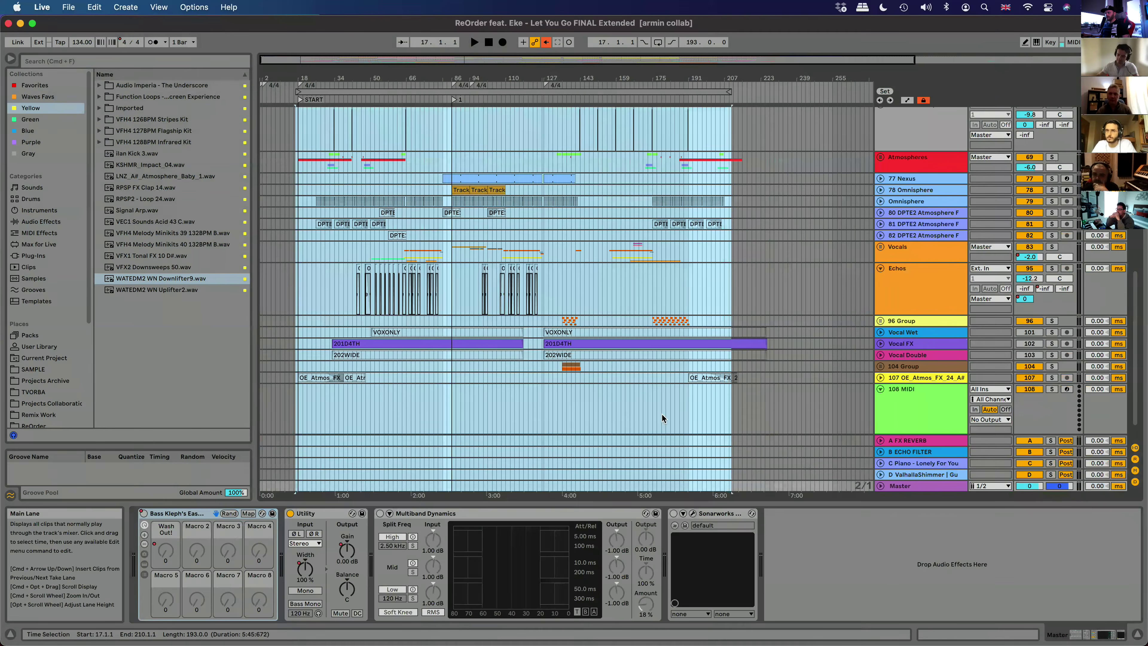
{"action": "scroll", "coordinate": [606, 390], "scroll_direction": "down", "scroll_amount": 2}
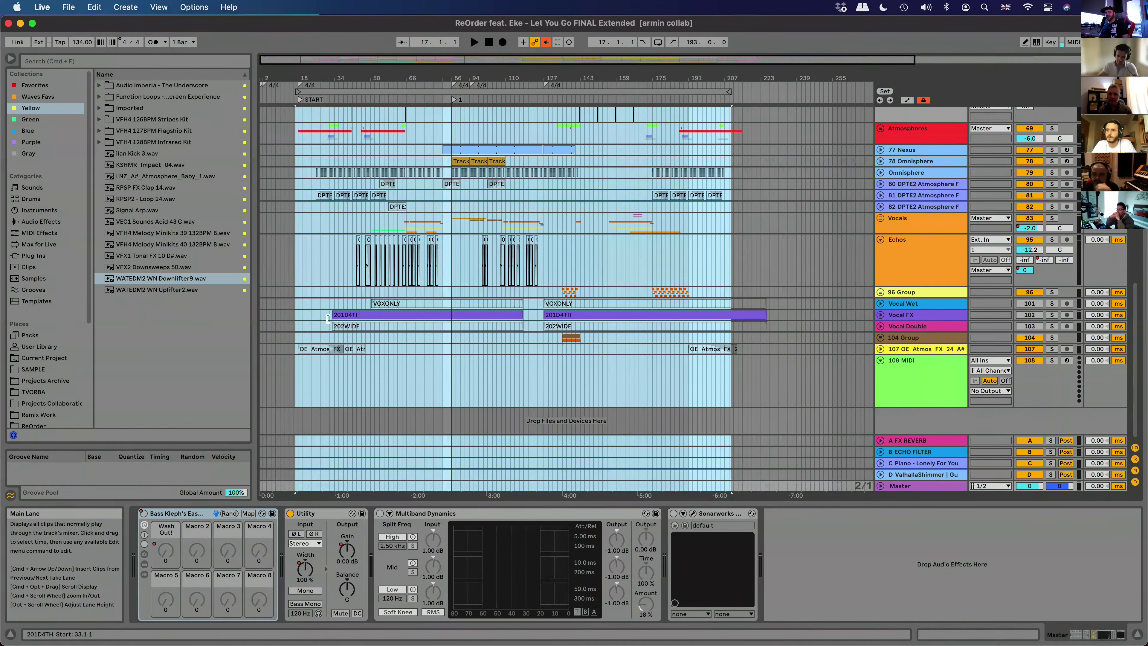
{"action": "left_click", "coordinate": [328, 322]}
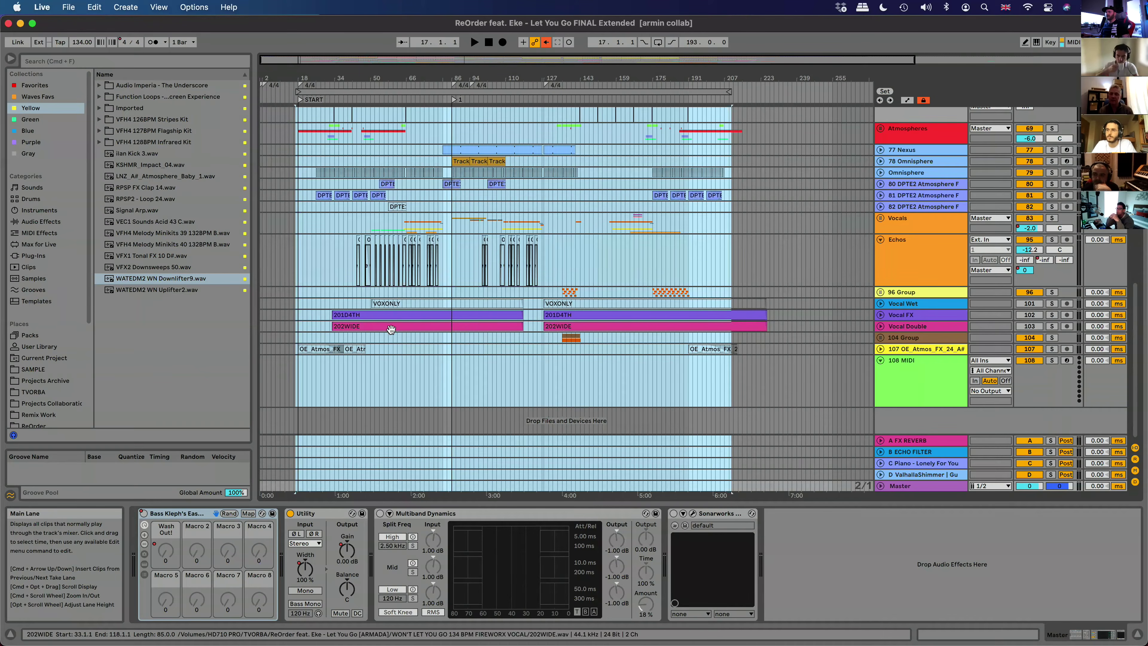
{"action": "scroll", "coordinate": [516, 71], "scroll_direction": "up", "scroll_amount": 5}
{"action": "left_click", "coordinate": [544, 45]}
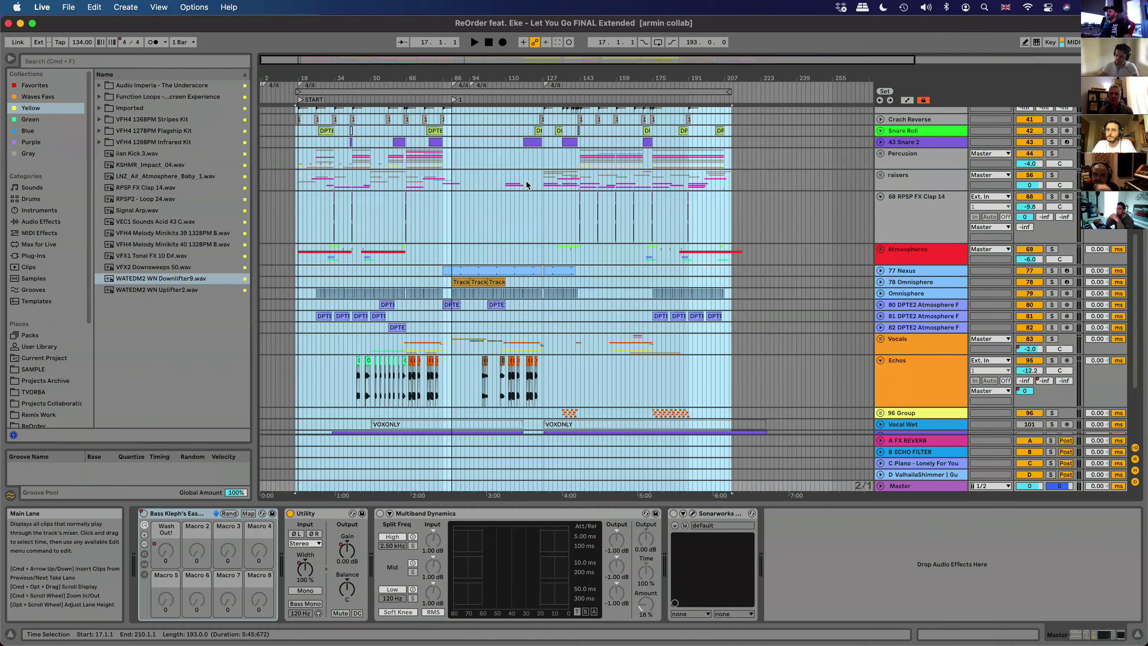
Unfold the GITARA track and select its MIDI clip starting at bar 50.
{"action": "scroll", "coordinate": [407, 113], "scroll_direction": "up", "scroll_amount": 3}
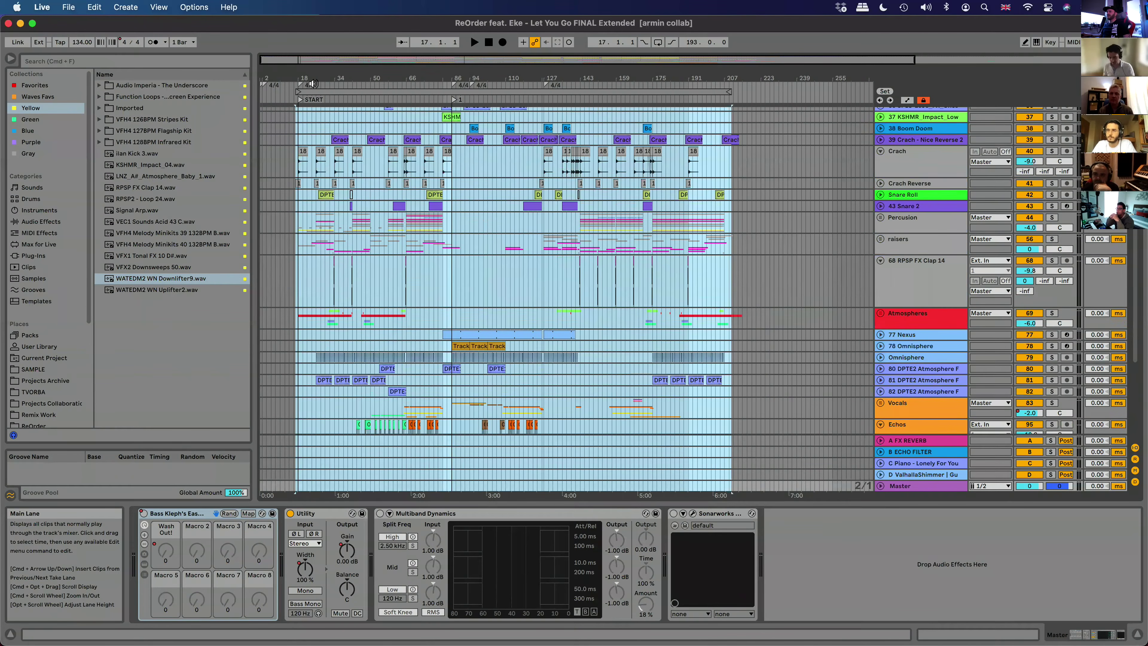
{"action": "left_click_drag", "start_coordinate": [314, 83], "coordinate": [431, 222]}
{"action": "scroll", "coordinate": [431, 222], "scroll_direction": "up", "scroll_amount": 5}
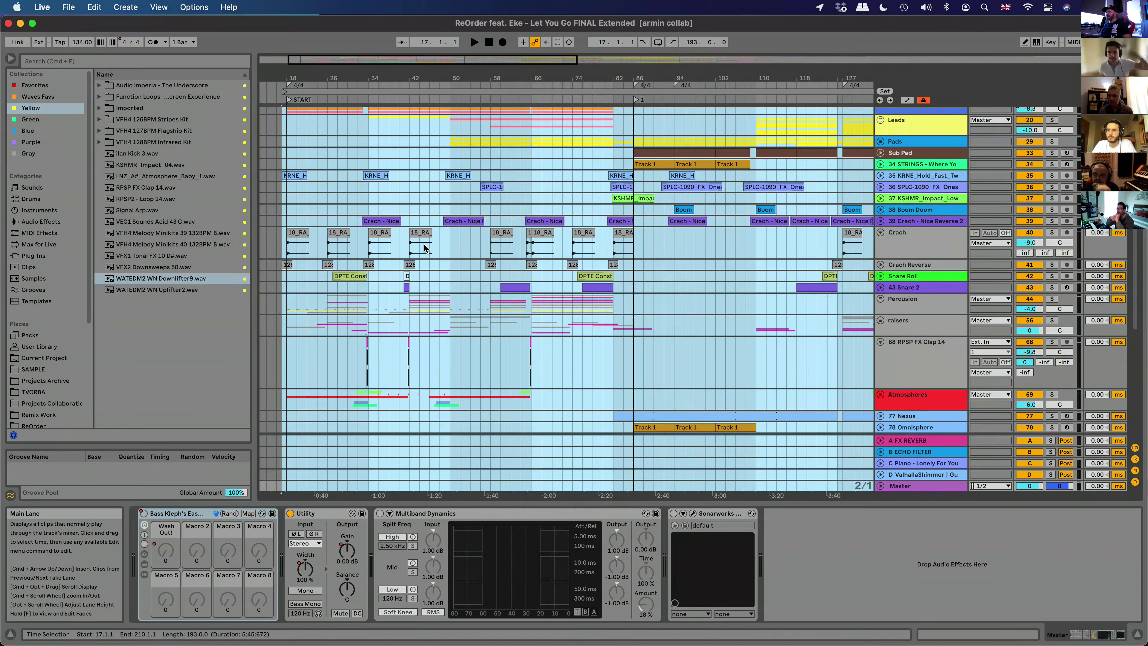
{"action": "scroll", "coordinate": [425, 248], "scroll_direction": "up", "scroll_amount": 8}
{"action": "scroll", "coordinate": [799, 227], "scroll_direction": "down", "scroll_amount": 3}
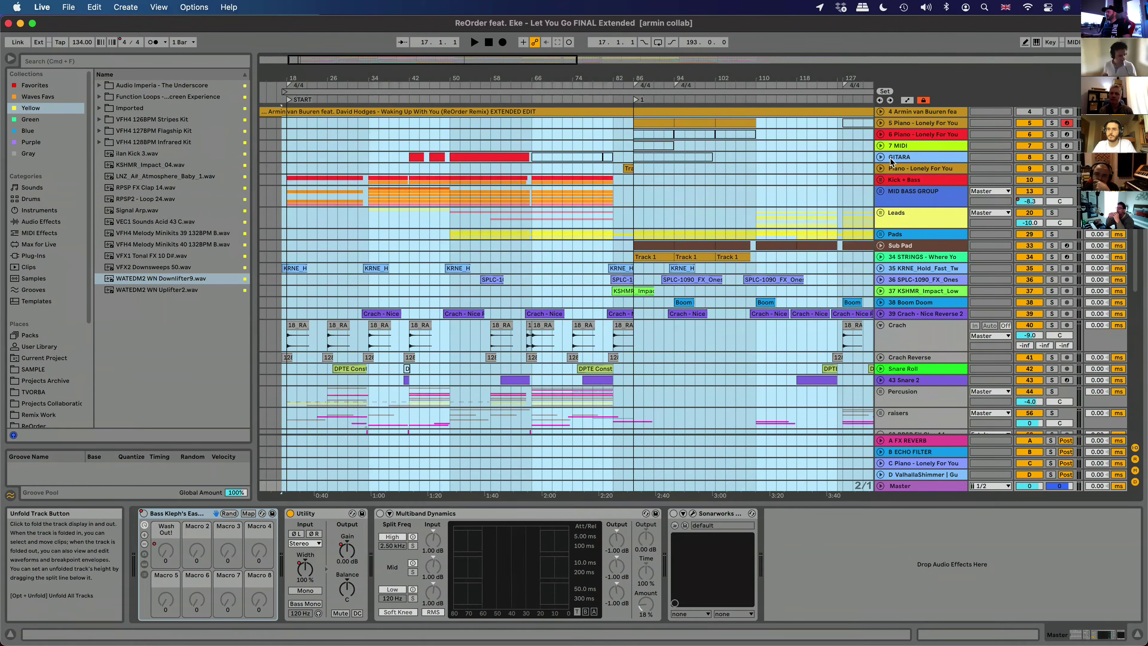
{"action": "left_click", "coordinate": [881, 157]}
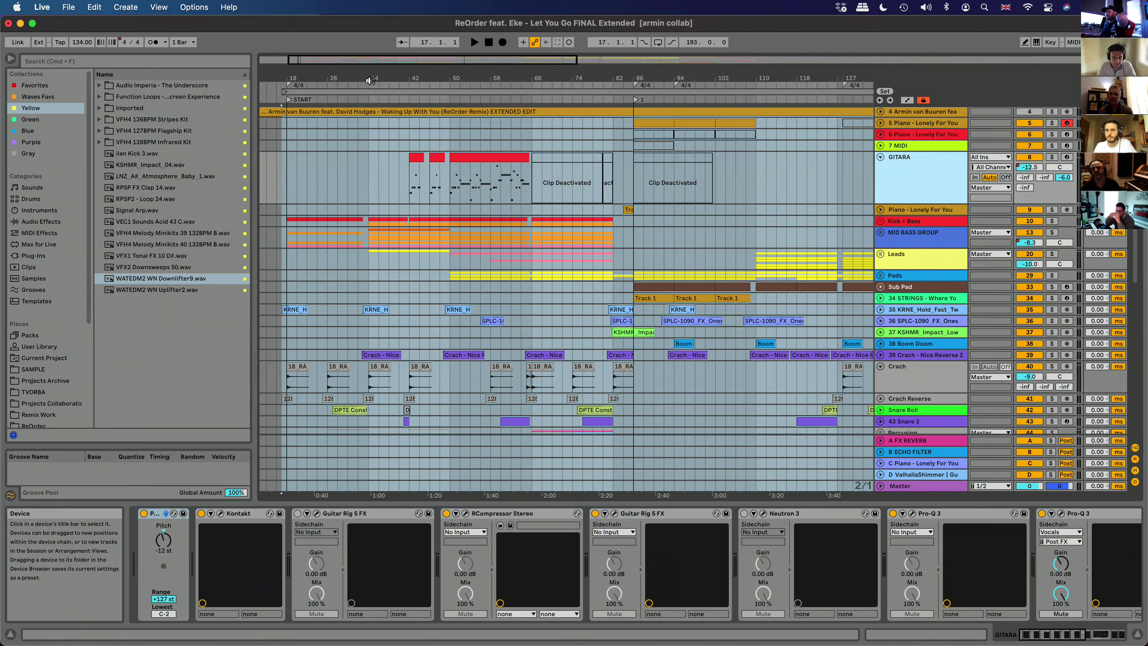
{"action": "left_click_drag", "start_coordinate": [281, 89], "coordinate": [438, 121]}
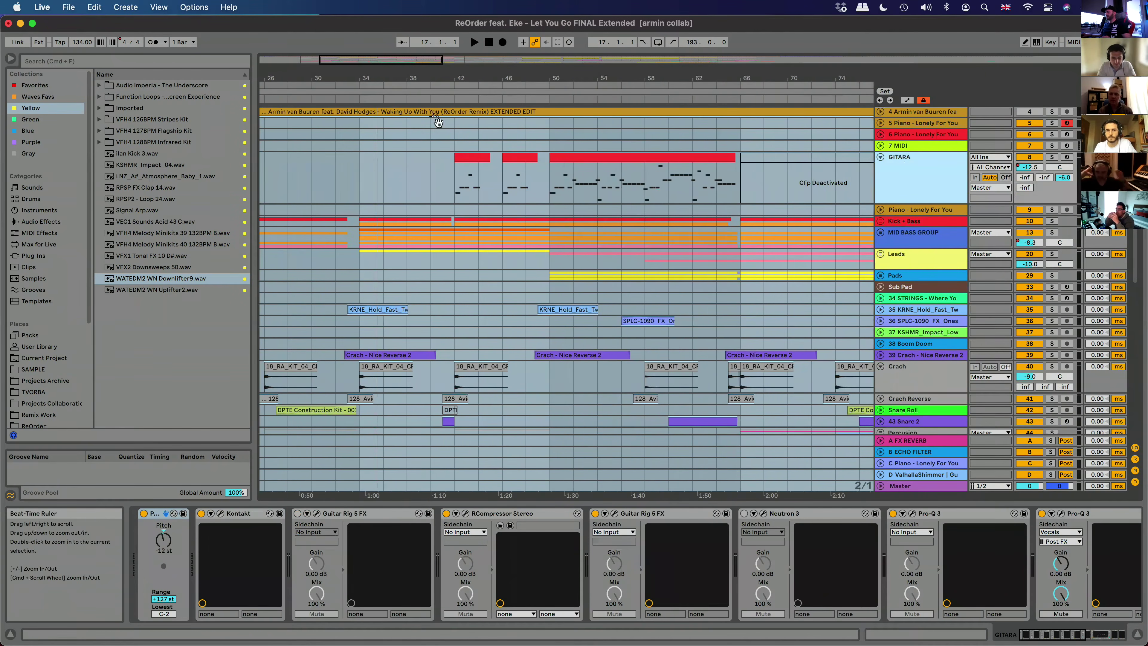
{"action": "left_click", "coordinate": [590, 157]}
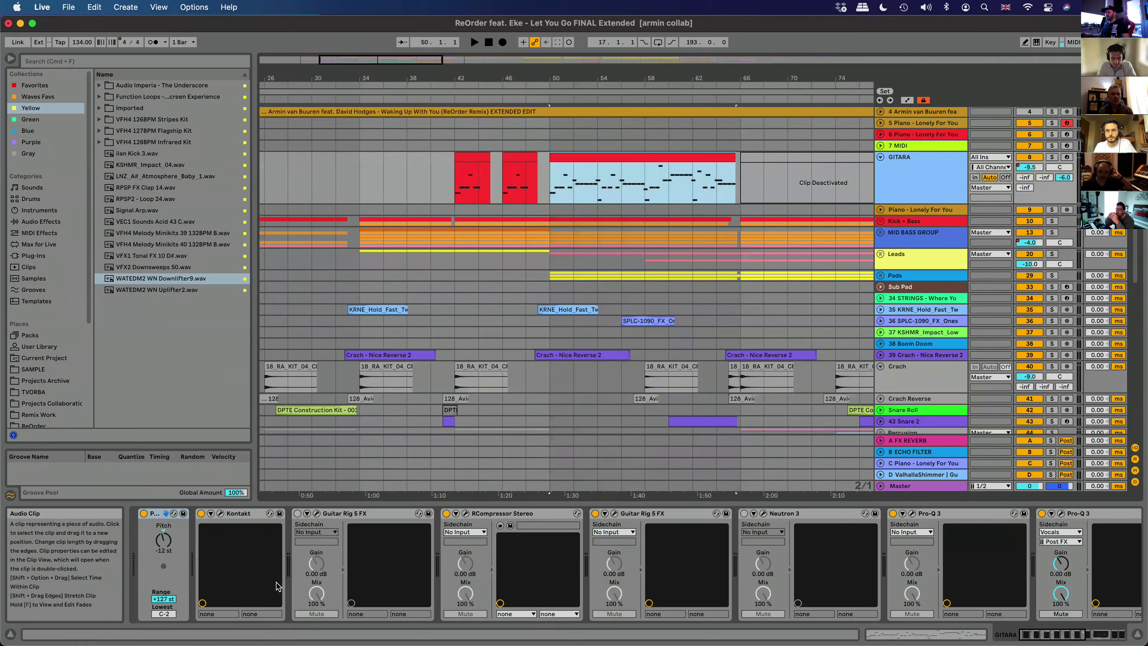
Delete the two deactivated devices, the first Guitar Rig 5 FX and Neutron 3, from the GITARA device chain.
{"action": "left_click", "coordinate": [377, 513]}
{"action": "key", "text": "Delete"}
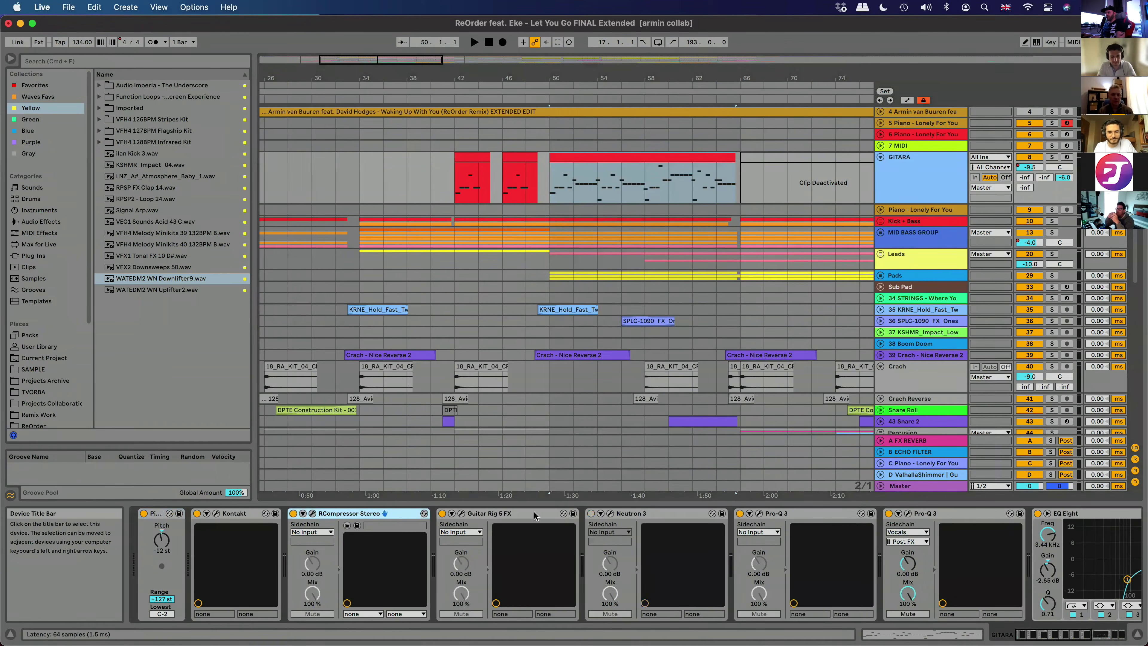
{"action": "left_click", "coordinate": [672, 520]}
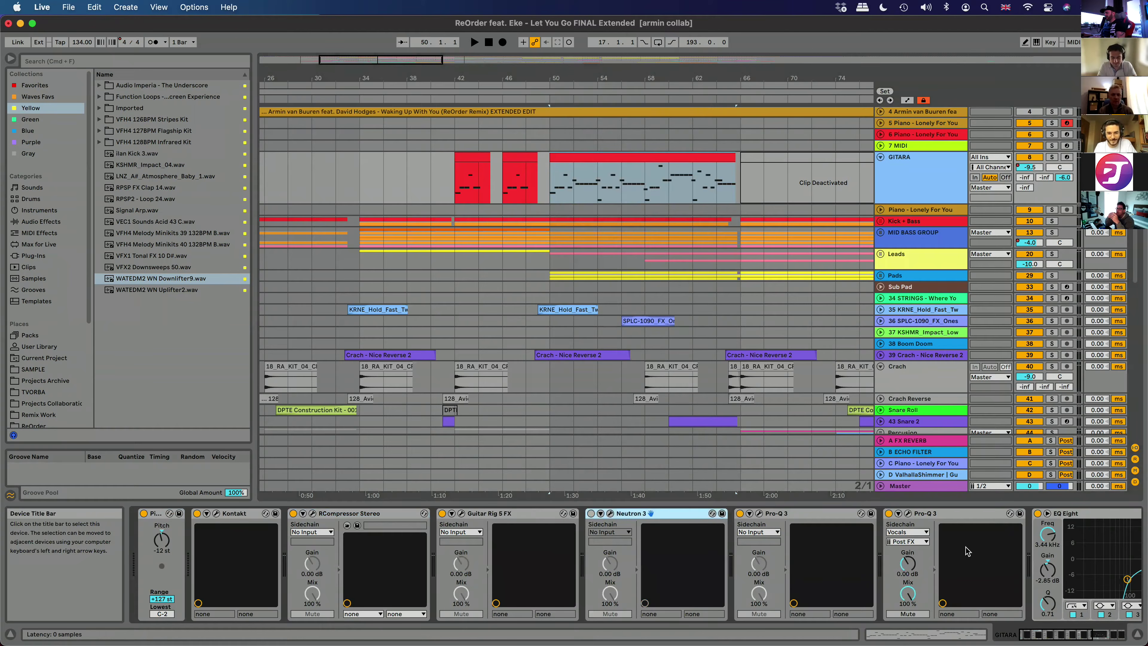
{"action": "key", "text": "Delete"}
Open the Ozone 9 window on the GITARA track to examine its Imager stereo width settings, and close it.
{"action": "left_click", "coordinate": [1118, 638]}
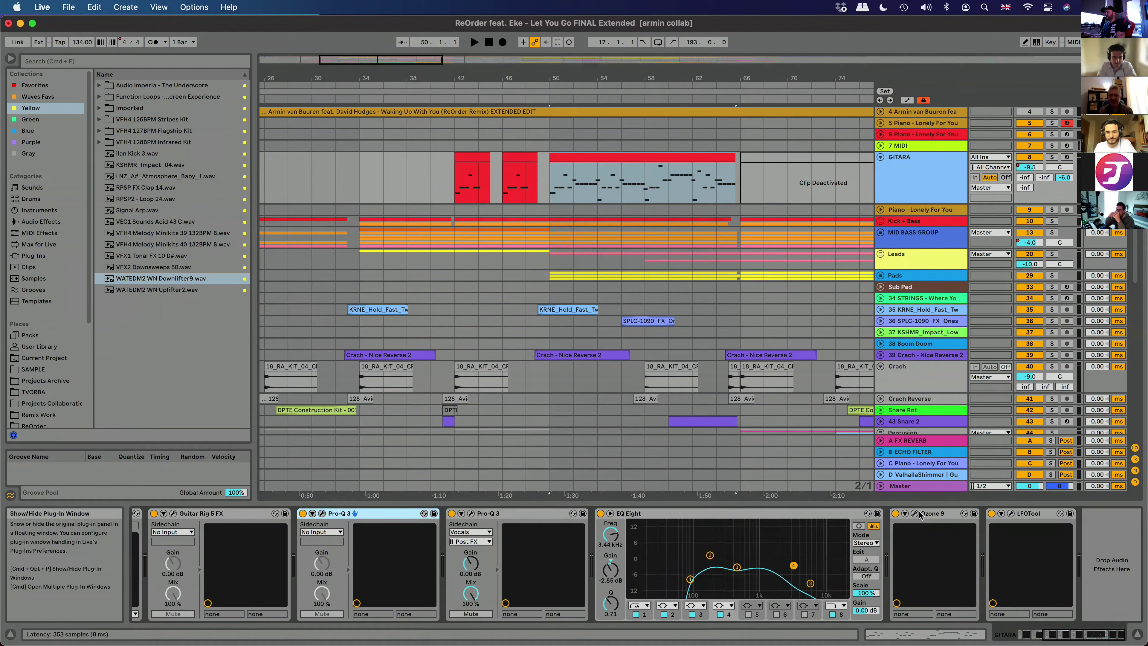
{"action": "key", "text": "super+alt+p"}
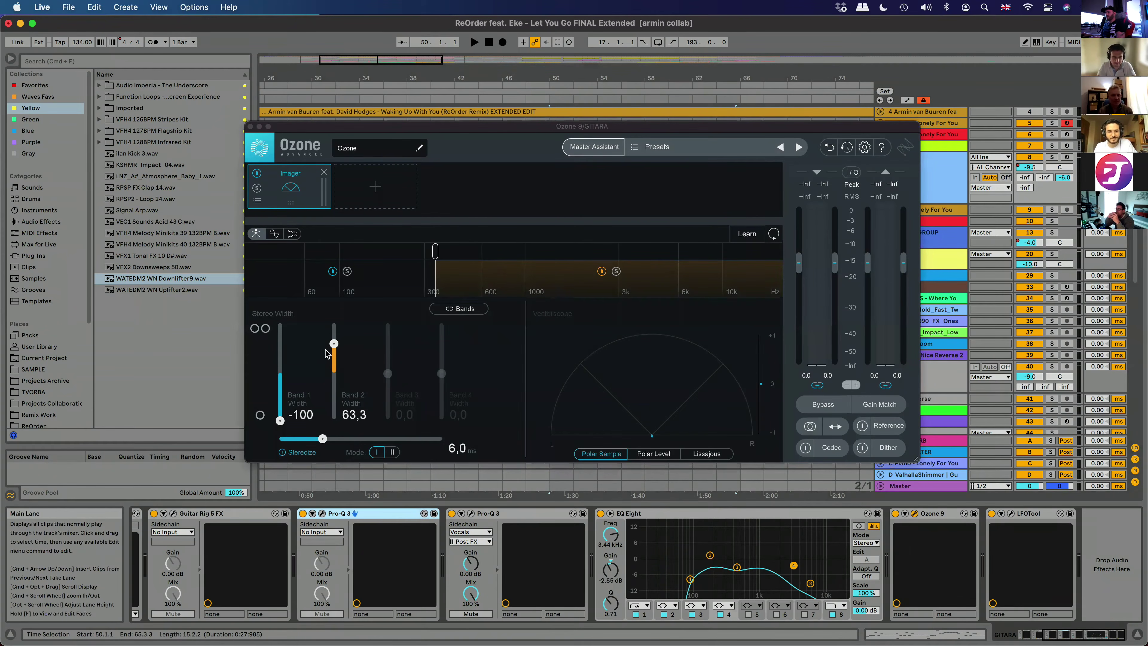
{"action": "key", "text": "super+alt+p"}
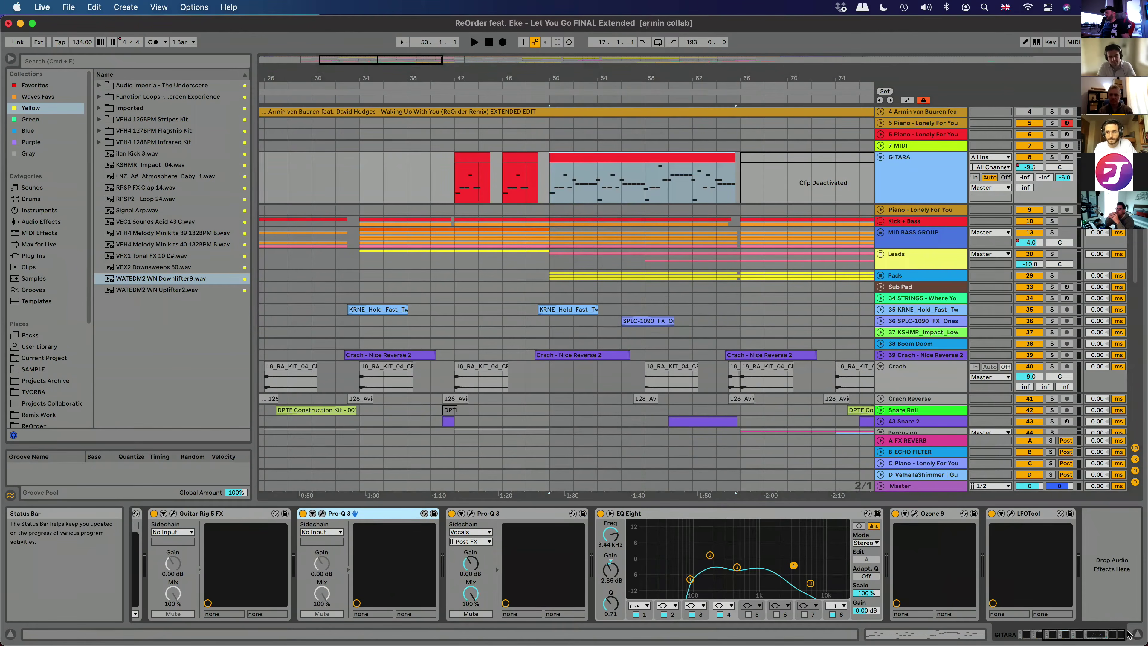
Deactivate every effect after Kontakt on GITARA: RCompressor, Guitar Rig 5 FX, both Pro-Q 3s, EQ Eight, Ozone 9 and LFOTool.
{"action": "scroll", "coordinate": [362, 565], "scroll_direction": "left", "scroll_amount": 5}
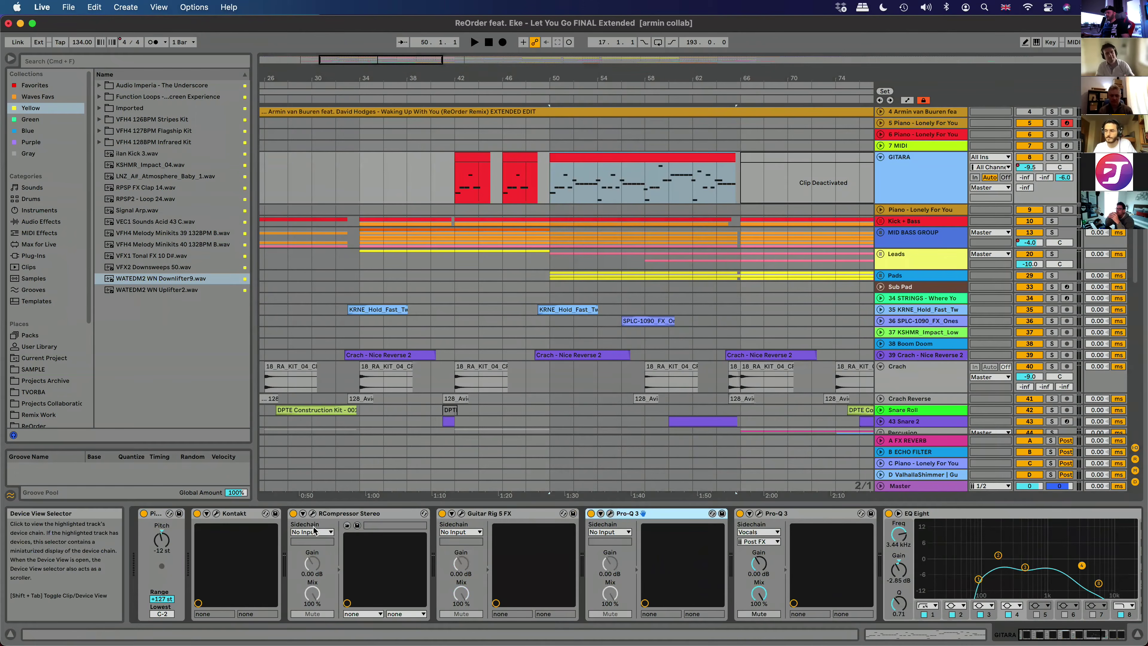
{"action": "left_click", "coordinate": [293, 513]}
{"action": "left_click", "coordinate": [442, 513]}
{"action": "left_click", "coordinate": [591, 513]}
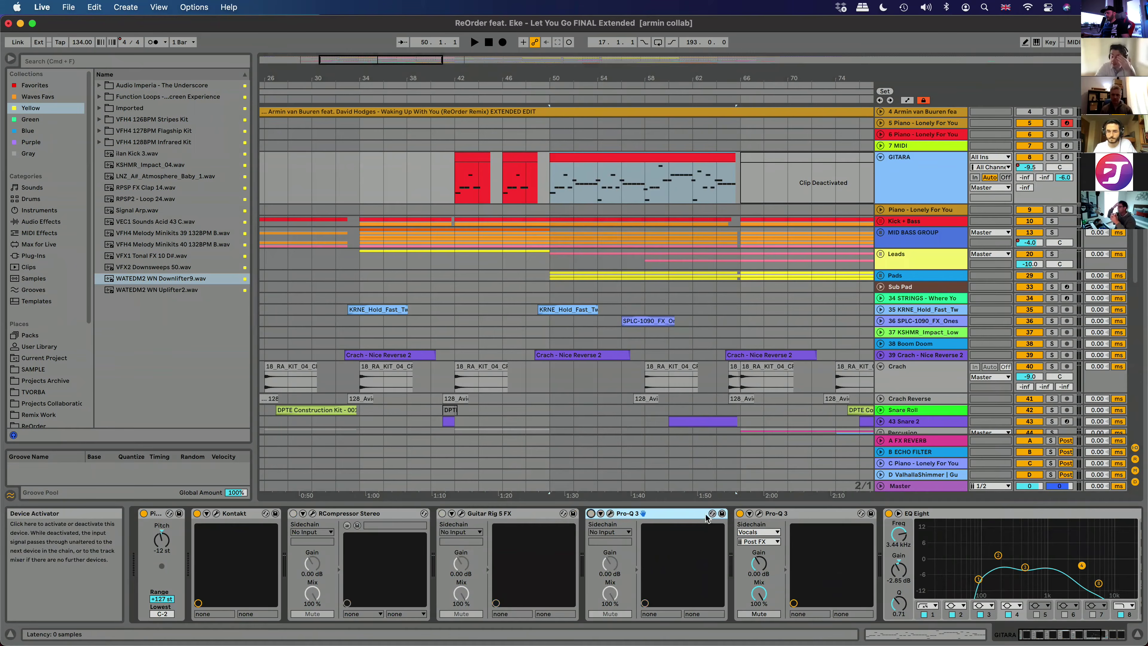
{"action": "left_click", "coordinate": [740, 513]}
{"action": "left_click", "coordinate": [888, 513]}
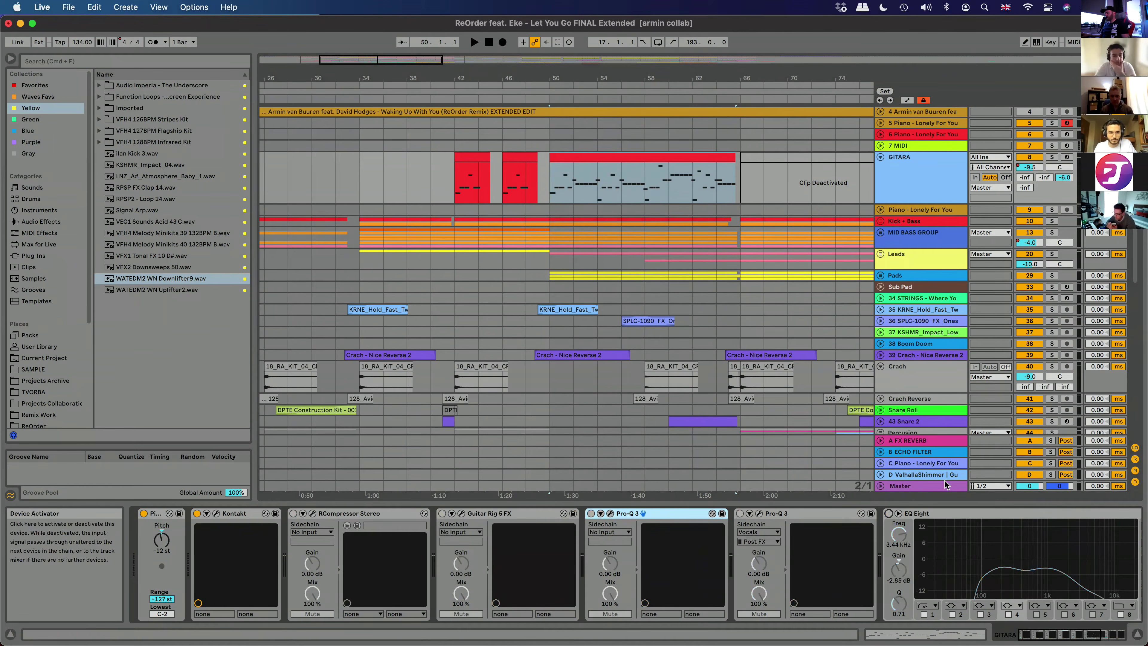
{"action": "scroll", "coordinate": [912, 520], "scroll_direction": "right", "scroll_amount": 5}
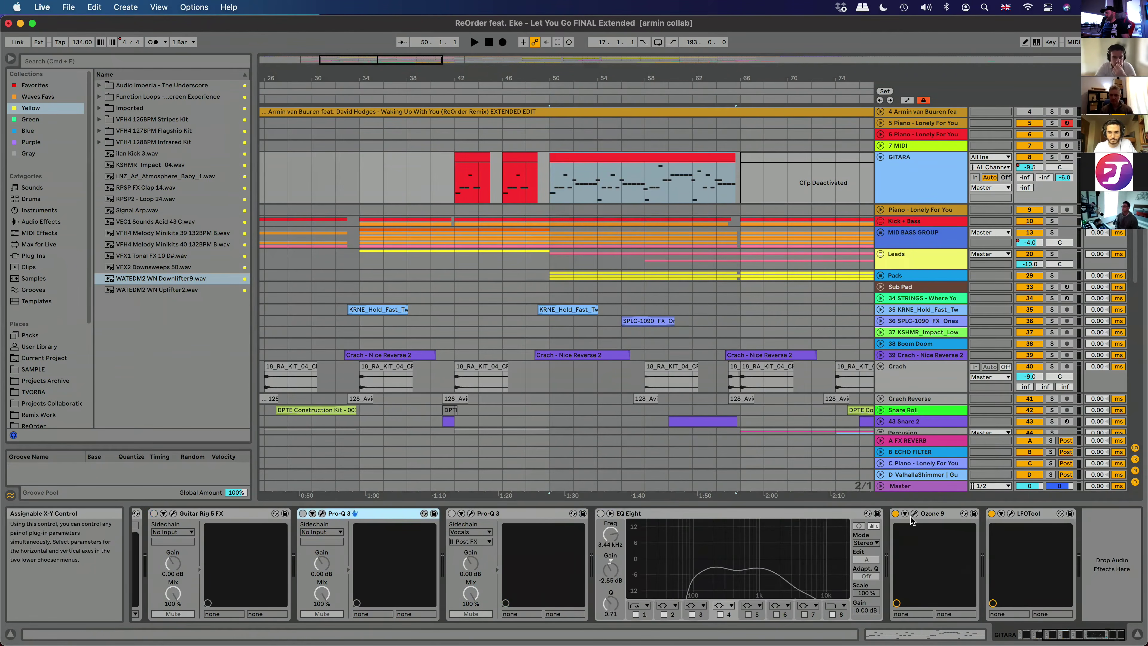
{"action": "left_click", "coordinate": [895, 513]}
{"action": "left_click", "coordinate": [990, 513]}
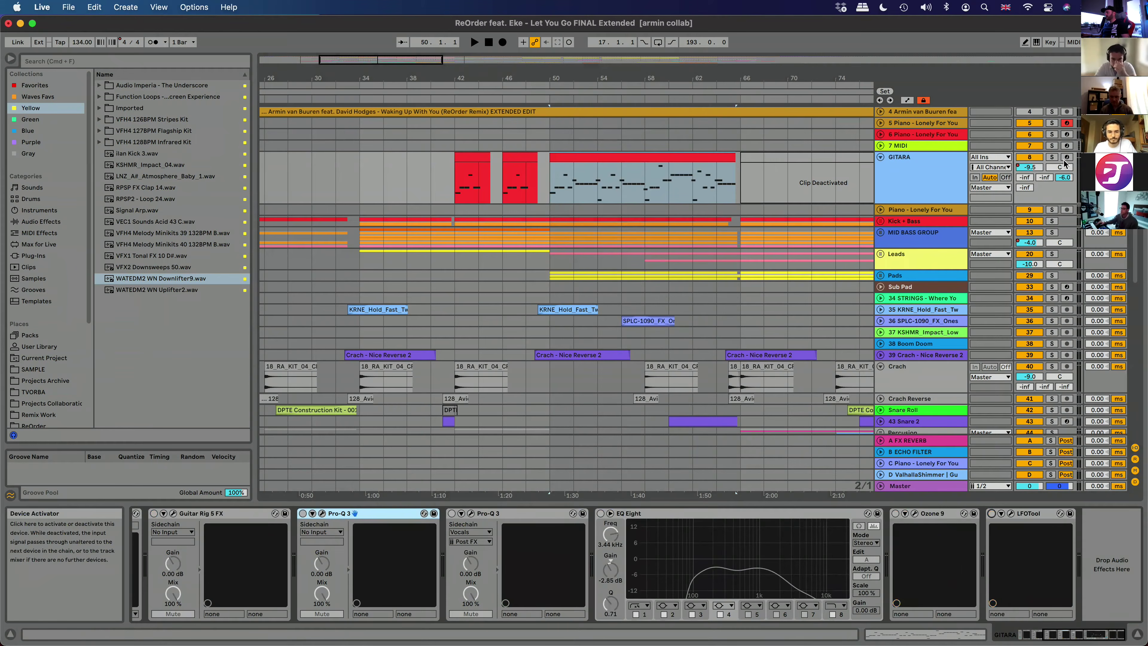
Solo the GITARA track and play the dry guitar from bar 50.
{"action": "left_click", "coordinate": [1051, 157]}
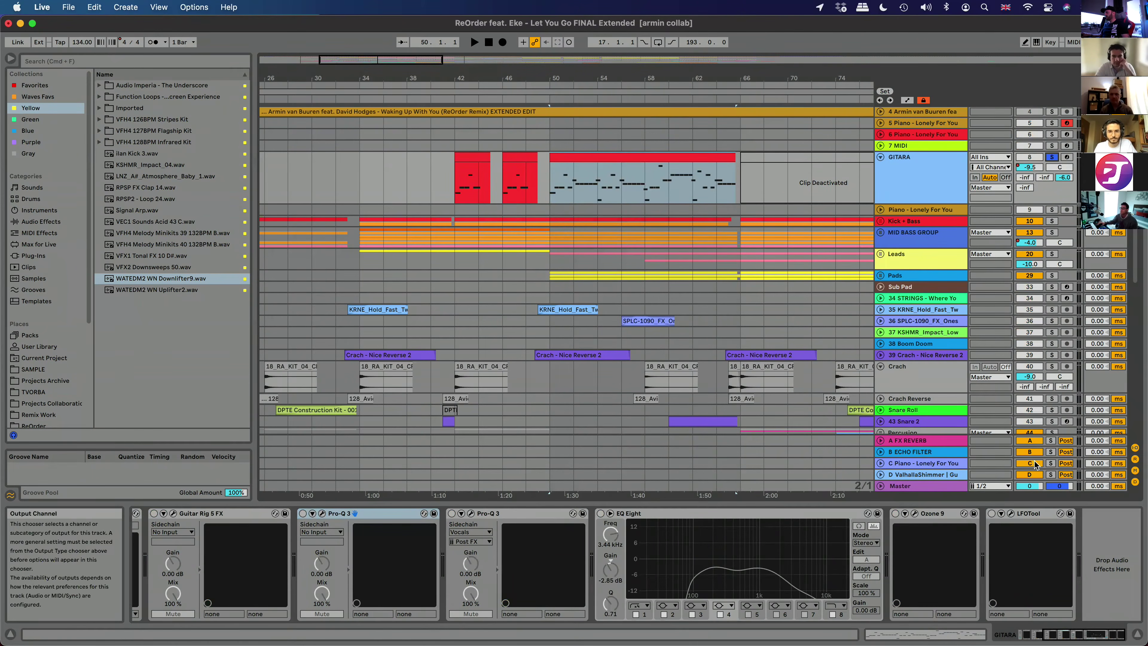
{"action": "key", "text": "space"}
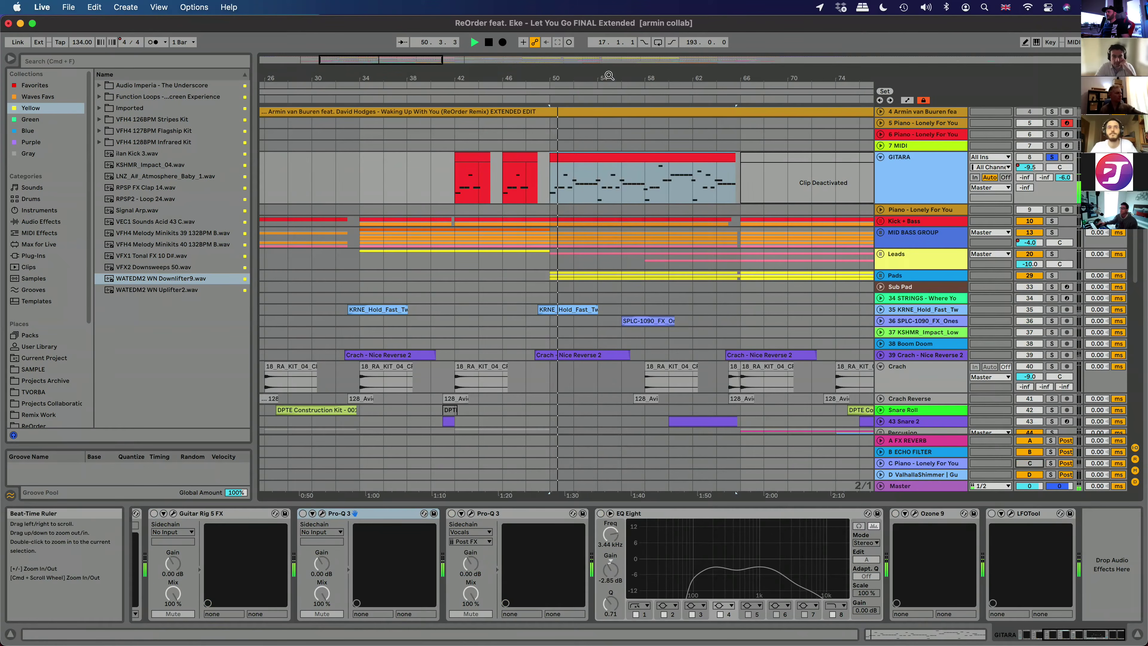
{"action": "left_click_drag", "start_coordinate": [609, 75], "coordinate": [569, 82]}
{"action": "left_click", "coordinate": [999, 632]}
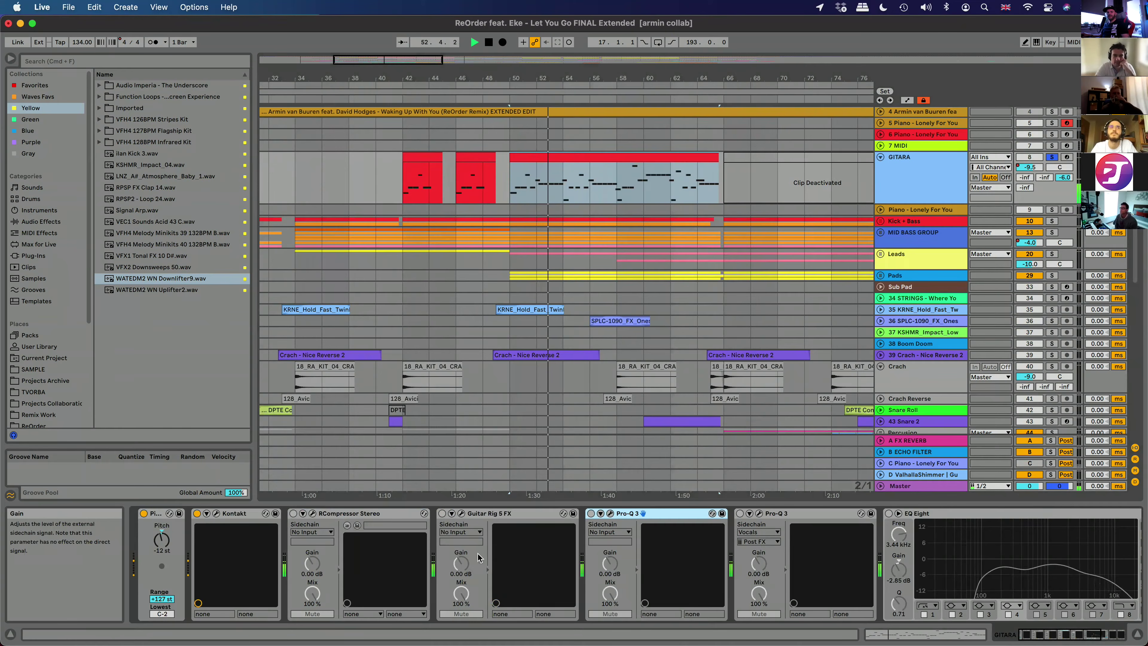
{"action": "key", "text": "space"}
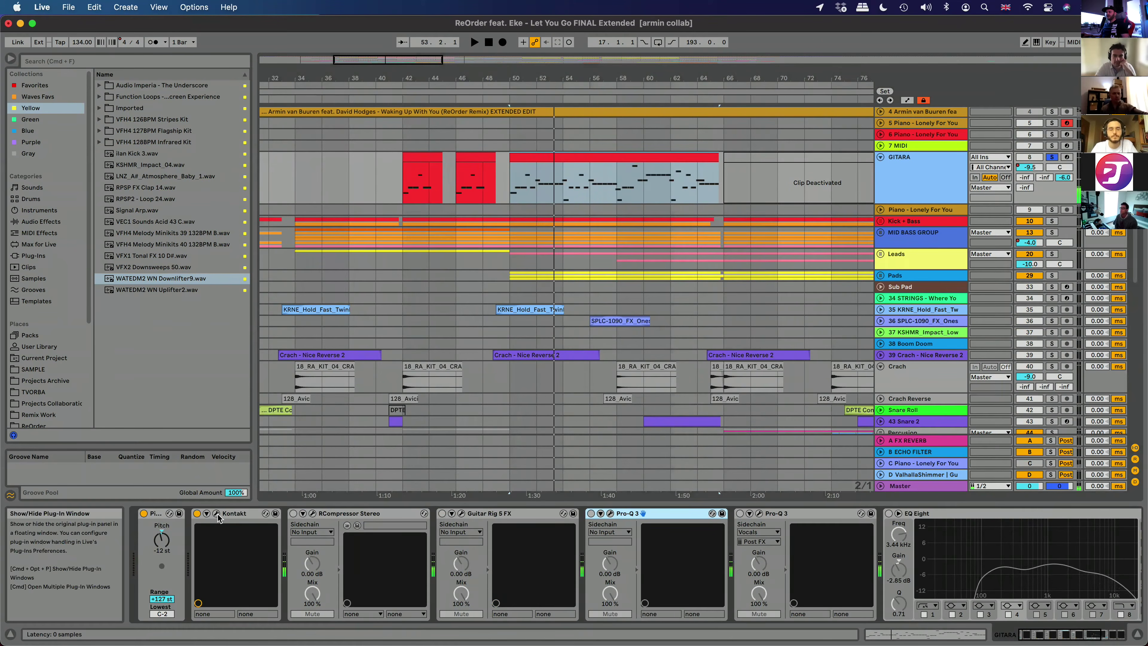
View the guitar instrument loaded in the GITARA track's Kontakt and close its window.
{"action": "left_click", "coordinate": [217, 514]}
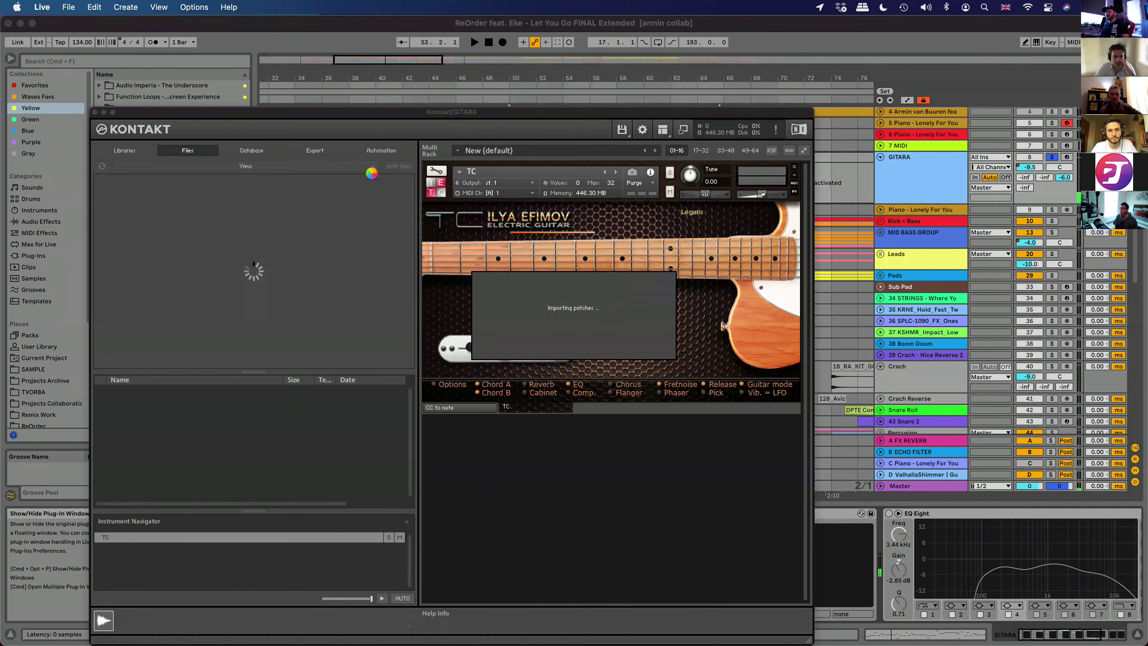
{"action": "left_click", "coordinate": [95, 112]}
Switch RCompressor Stereo back on, open its window and audition the guitar clip from bar 50.
{"action": "left_click", "coordinate": [293, 513]}
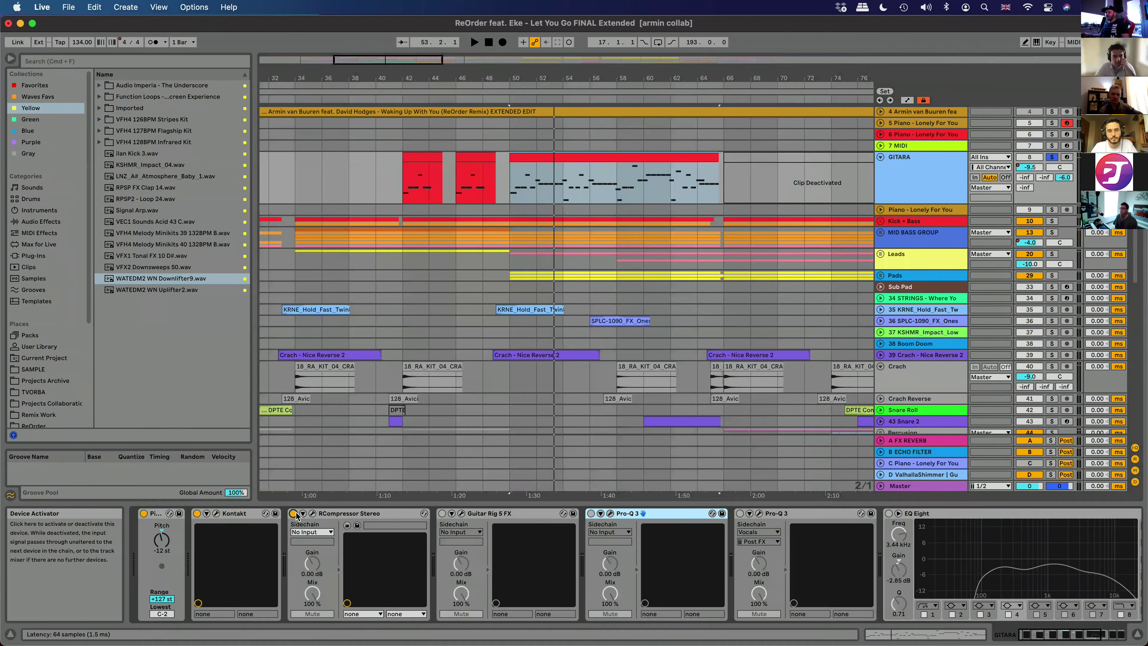
{"action": "left_click", "coordinate": [312, 513]}
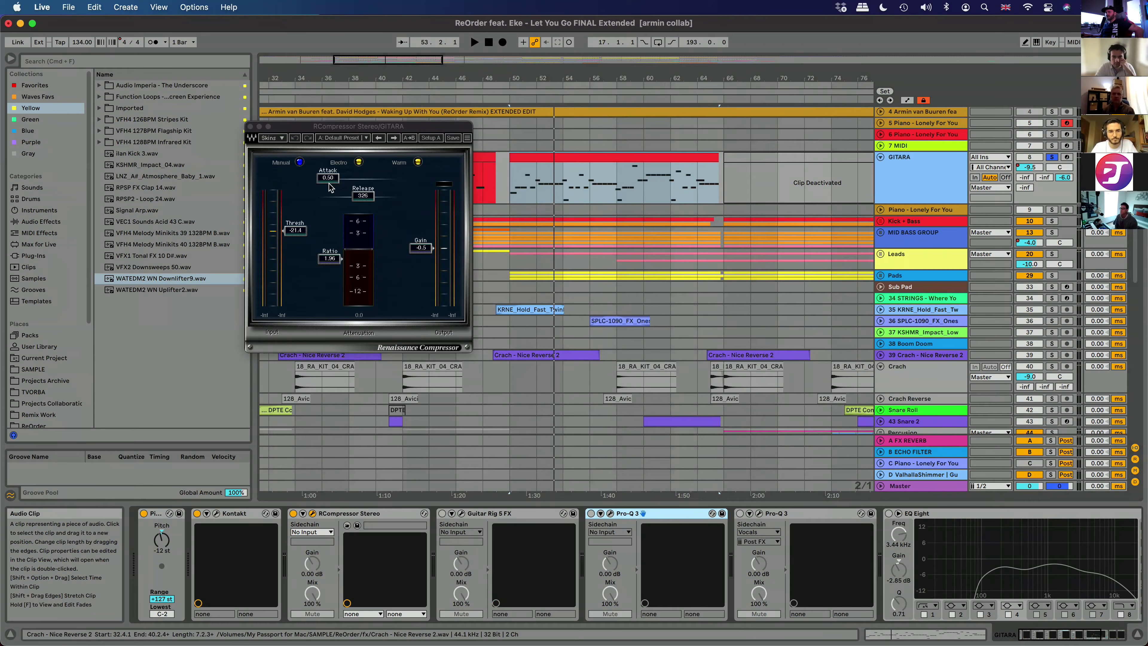
{"action": "left_click", "coordinate": [546, 157]}
{"action": "key", "text": "space"}
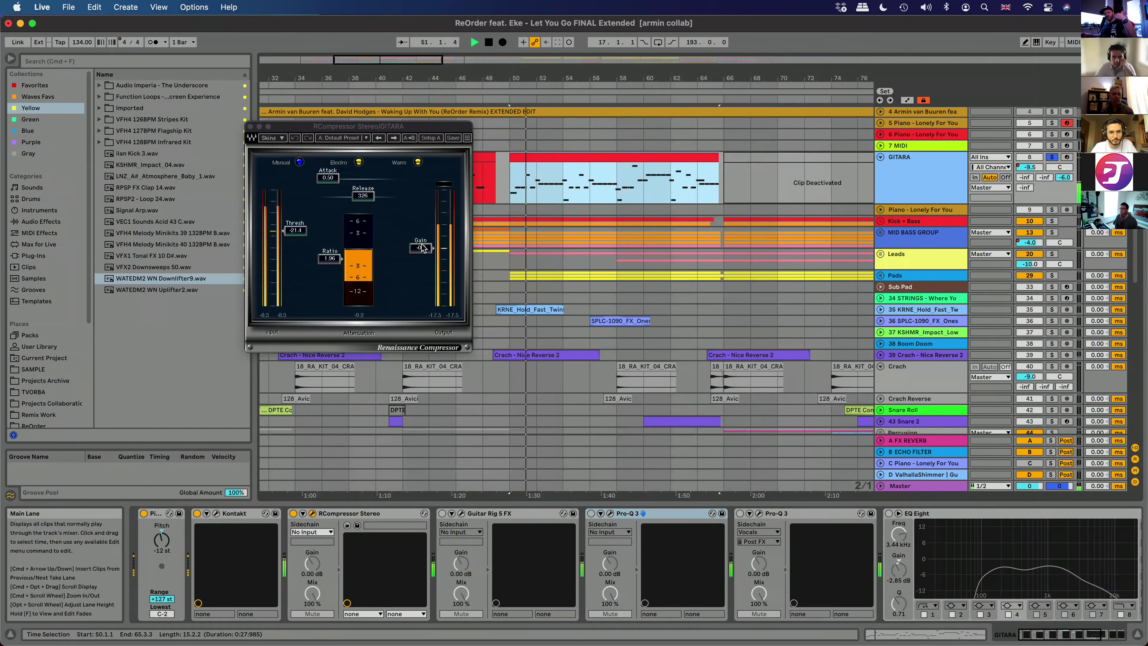
{"action": "mouse_move", "coordinate": [333, 183]}
{"action": "left_mouse_down"}
{"action": "mouse_move", "coordinate": [379, 182]}
{"action": "mouse_move", "coordinate": [326, 181]}
{"action": "left_mouse_up"}
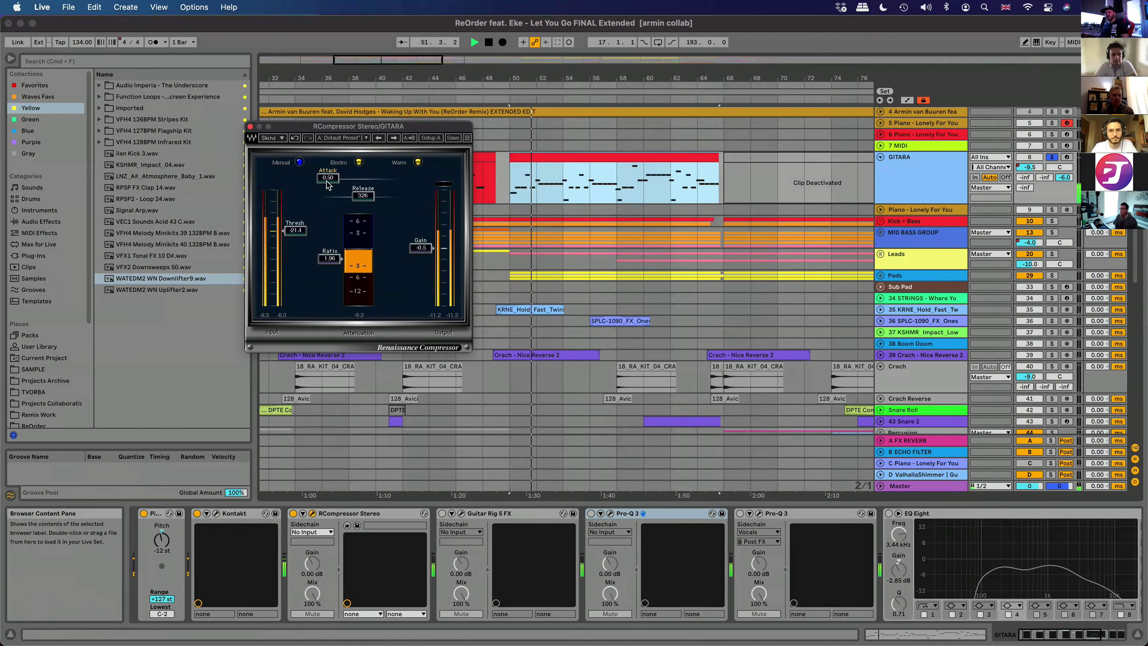
{"action": "key", "text": "space"}
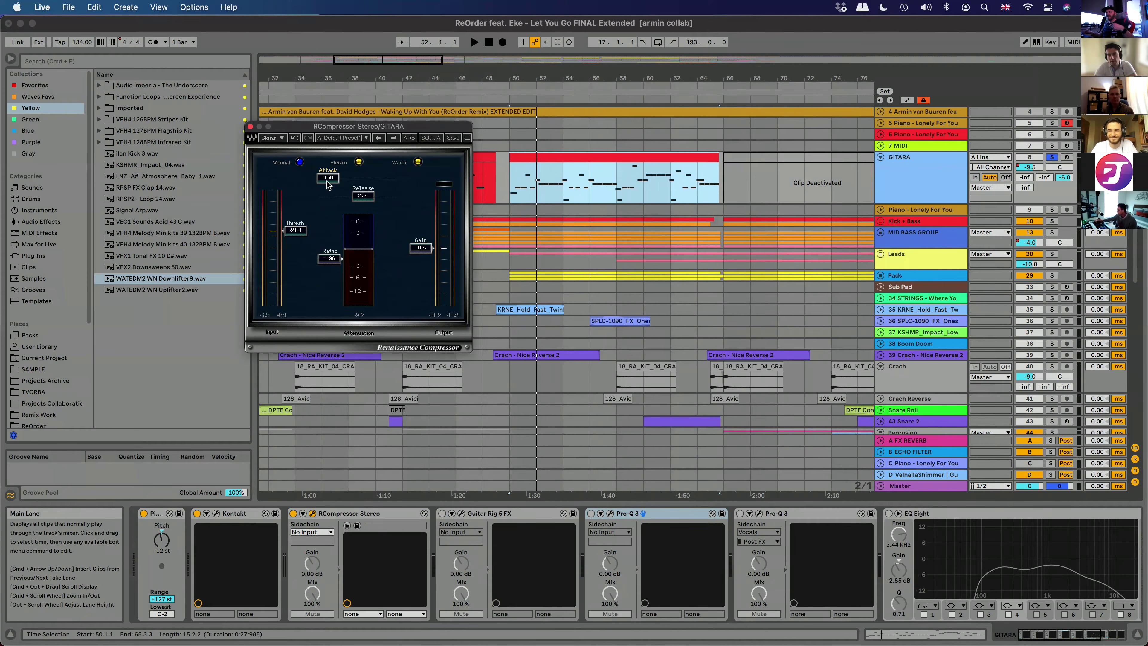
Play the soloed guitar and compare its sound with RCompressor Stereo bypassed and active.
{"action": "key", "text": "space"}
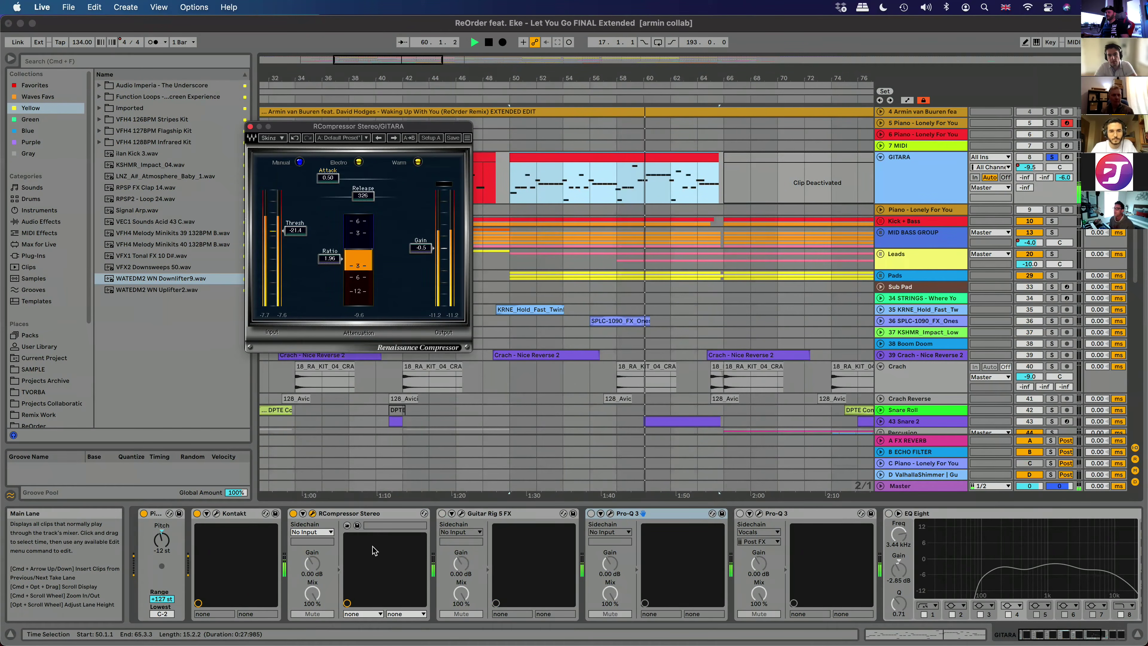
{"action": "left_click", "coordinate": [293, 513]}
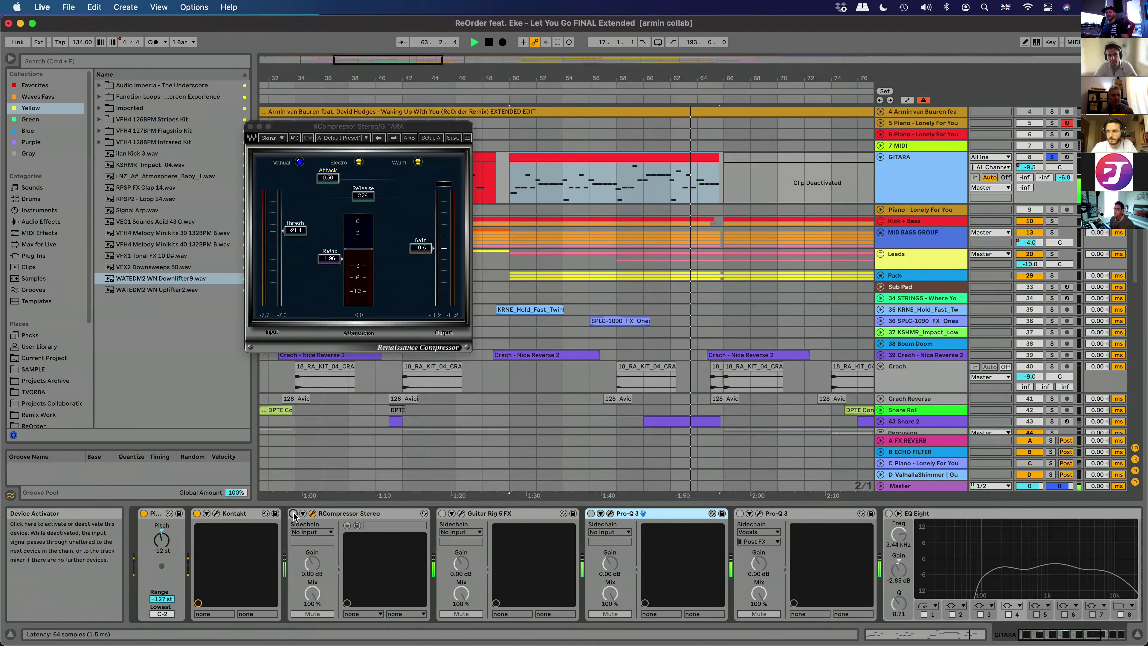
{"action": "left_click", "coordinate": [293, 513]}
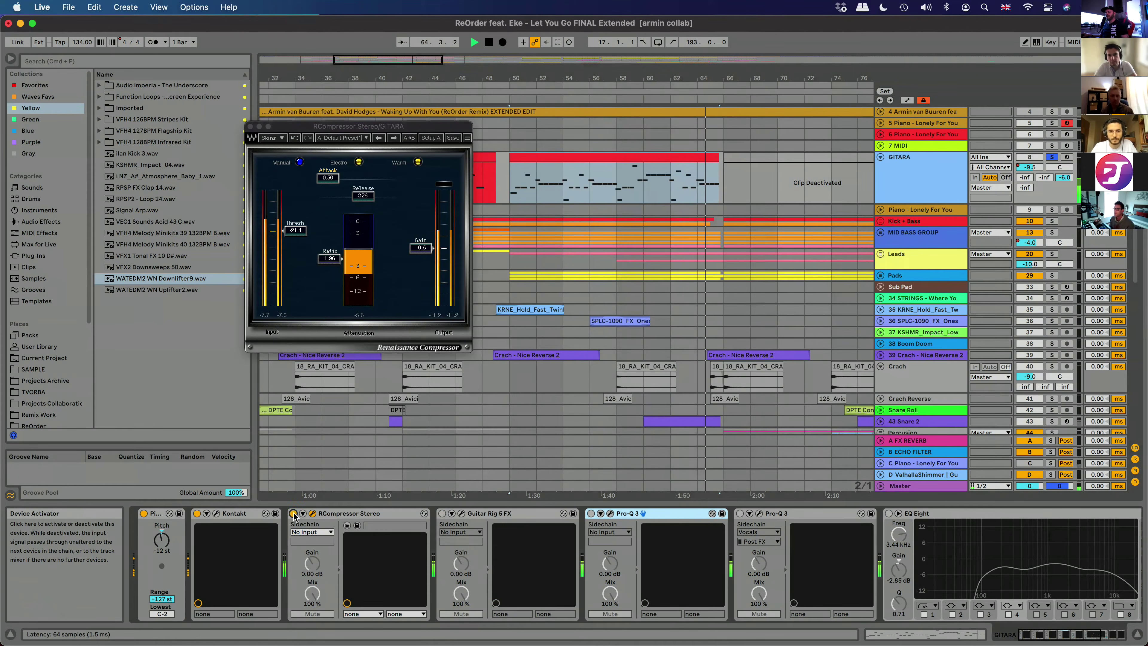
{"action": "key", "text": "space"}
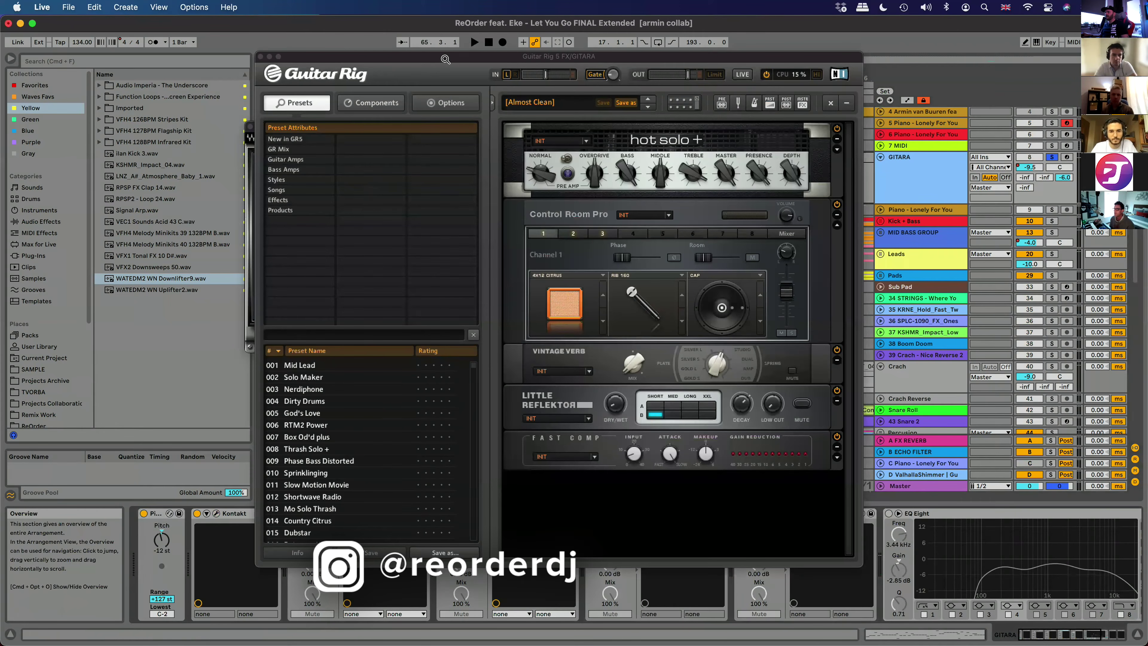
Play the guitar with Guitar Rig 5 FX, compare it bypassed and active, and review the amp chain before closing its window.
{"action": "left_click_drag", "start_coordinate": [445, 59], "coordinate": [284, 63]}
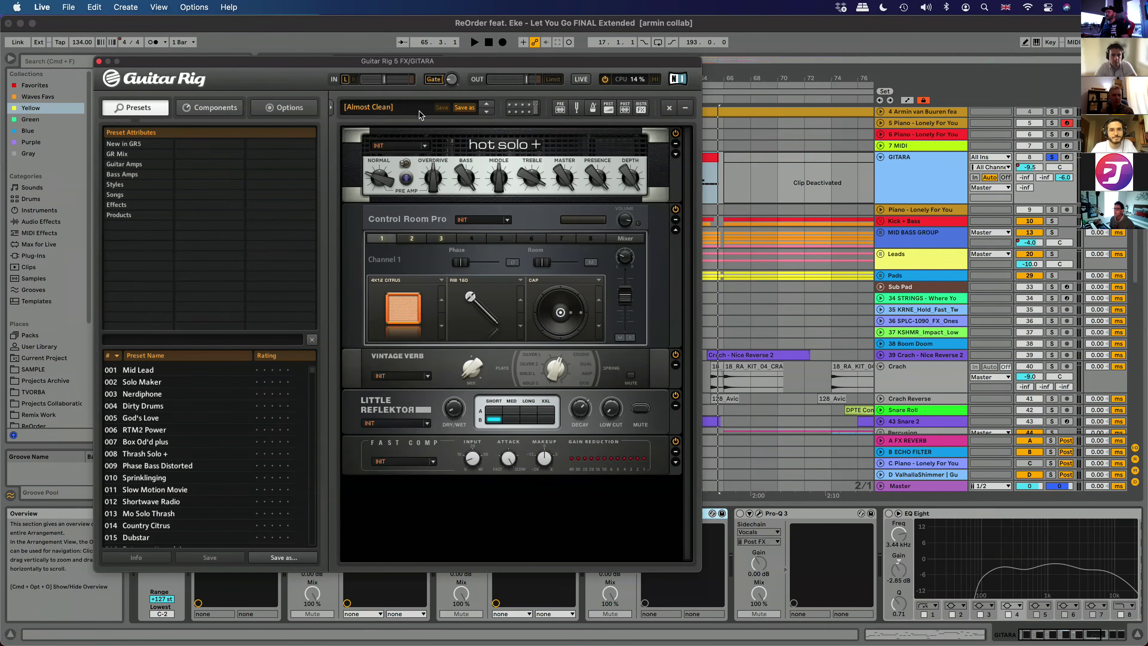
{"action": "key", "text": "space"}
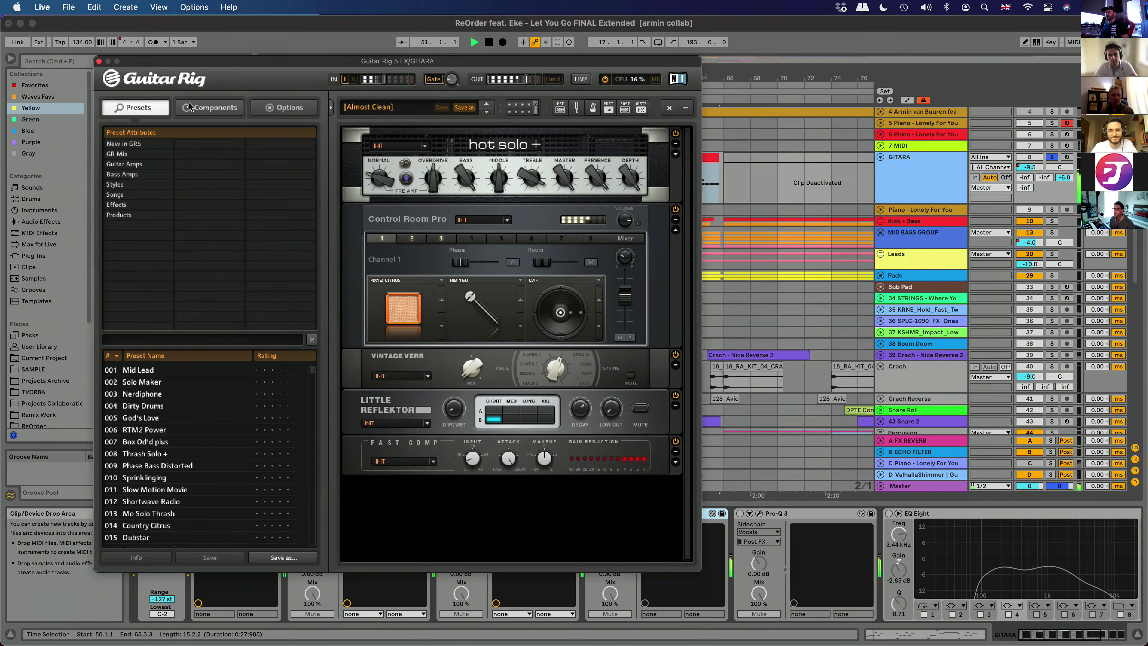
{"action": "left_click", "coordinate": [99, 61]}
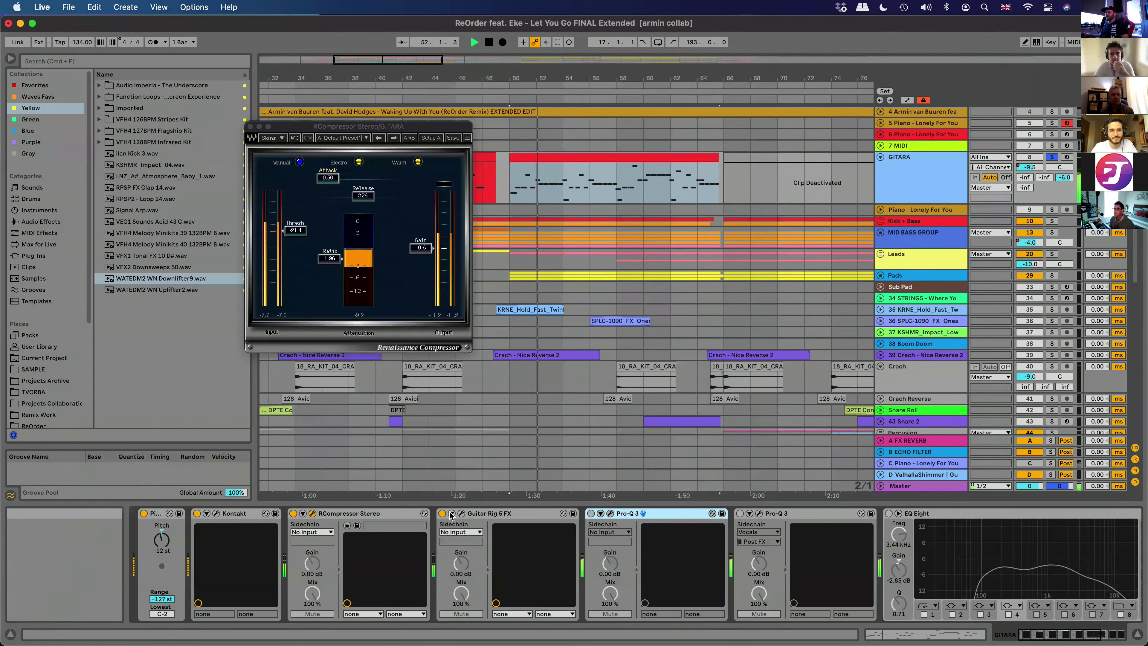
{"action": "left_click", "coordinate": [443, 516]}
{"action": "left_click", "coordinate": [442, 516]}
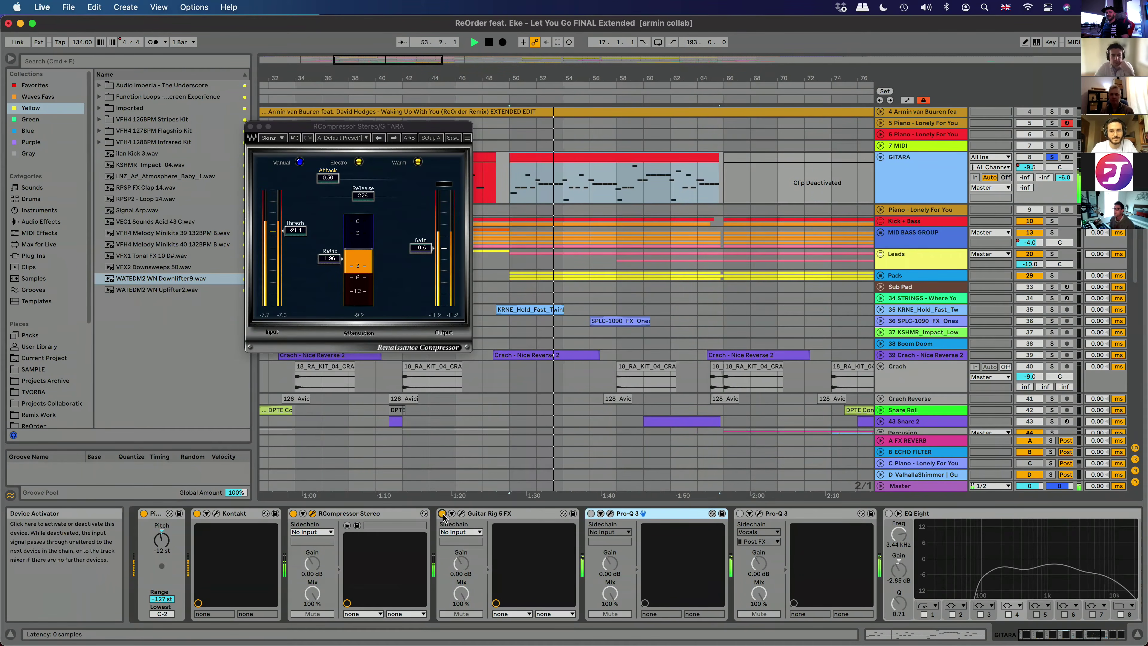
{"action": "left_click", "coordinate": [462, 513]}
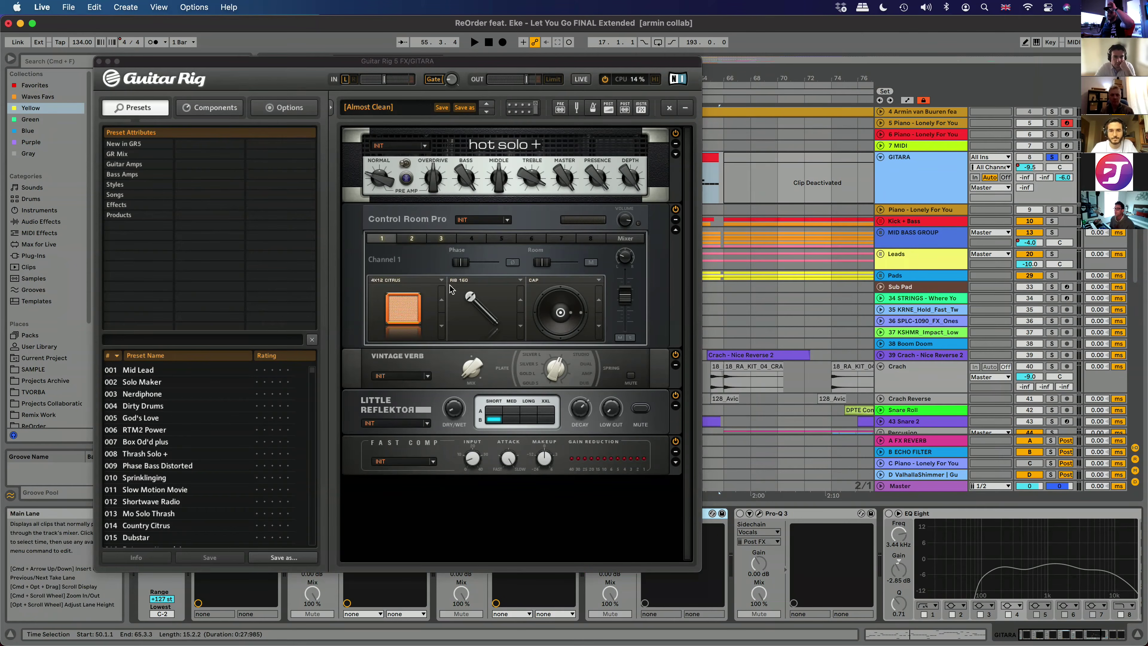
{"action": "left_click", "coordinate": [99, 62]}
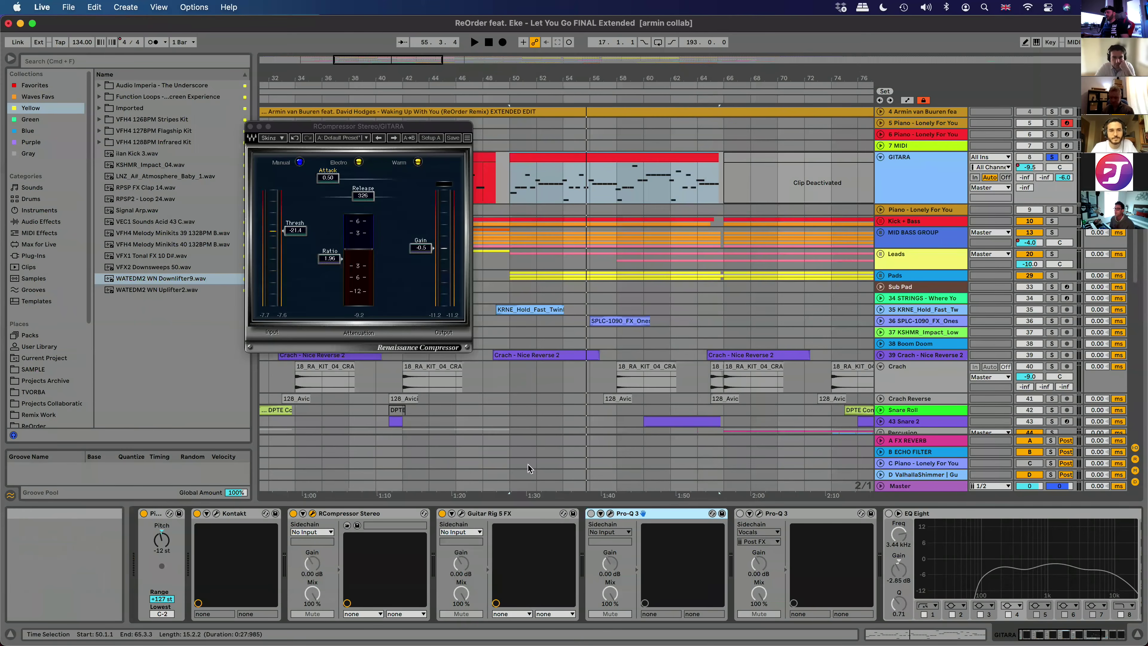
Switch on the first Pro-Q 3 after Guitar Rig, audition the guitar and inspect the 190 Hz dynamic band.
{"action": "left_click", "coordinate": [590, 513]}
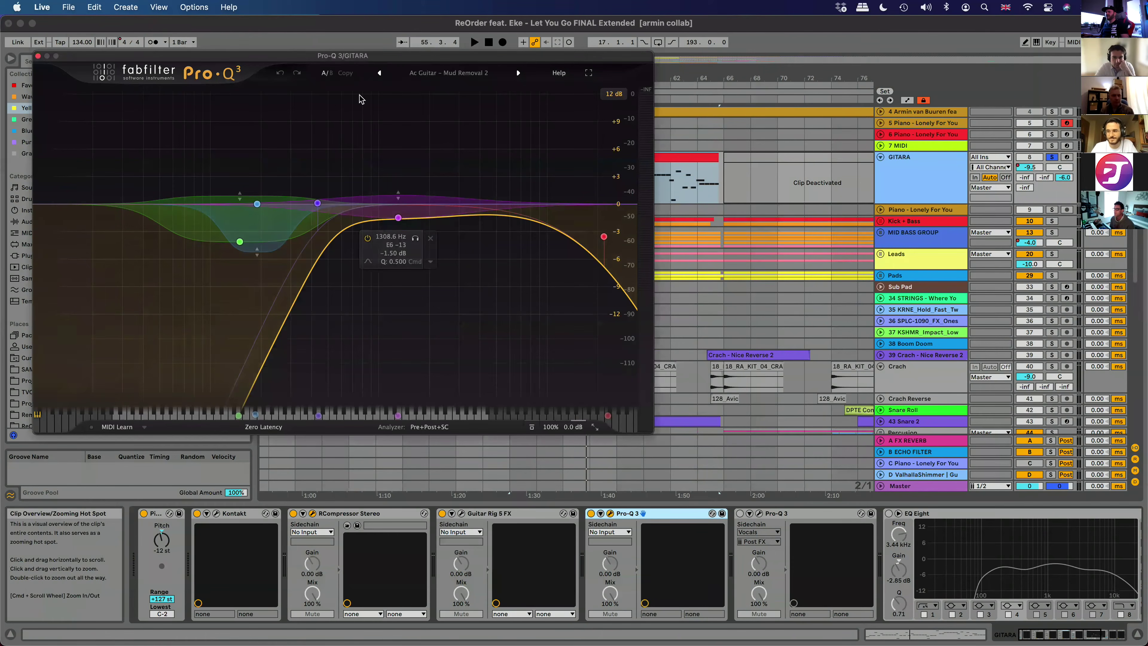
{"action": "key", "text": "space"}
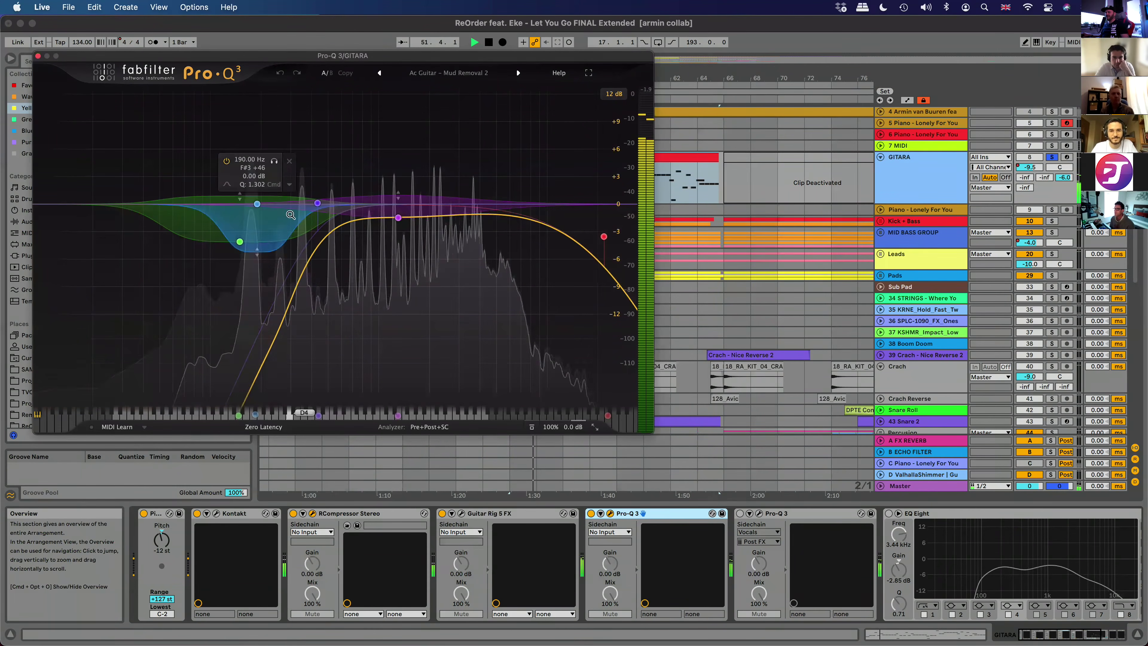
{"action": "left_click", "coordinate": [260, 245]}
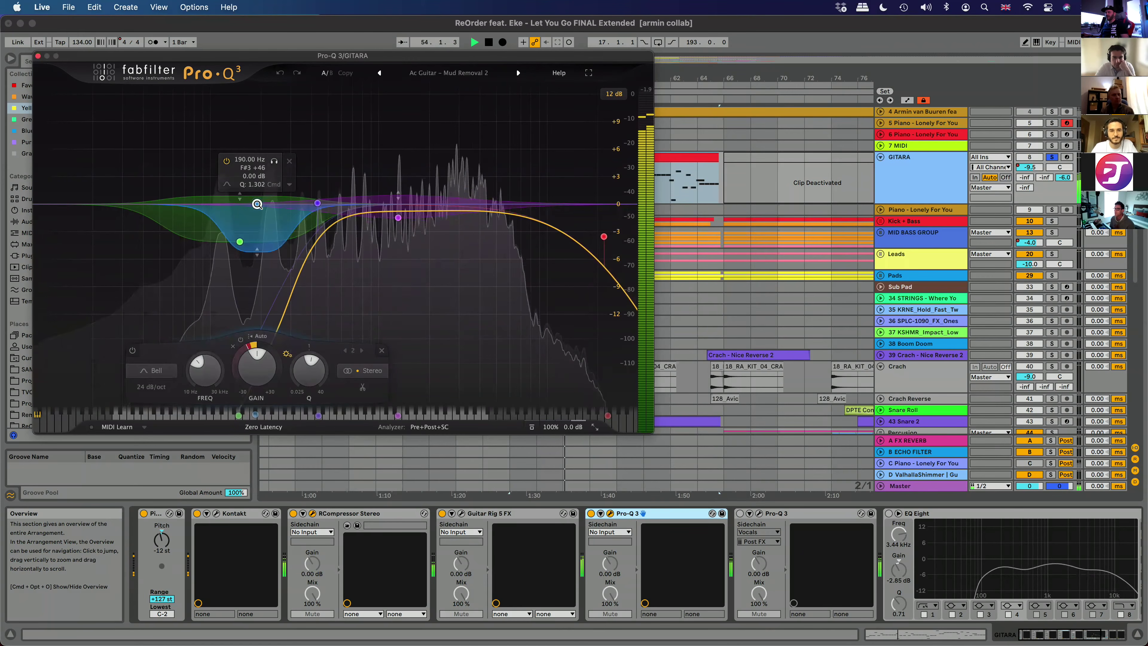
{"action": "mouse_move", "coordinate": [571, 237]}
{"action": "key", "text": "space"}
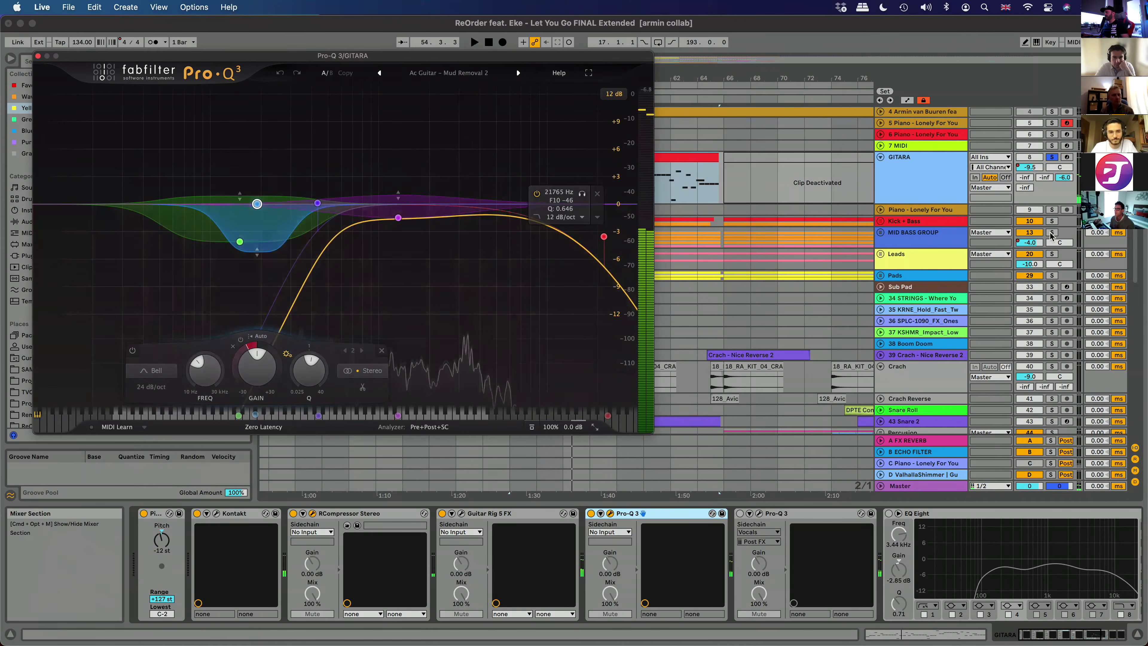
Solo MID BASS GROUP and Kick + Bass alongside the guitar and compare the first Pro-Q 3 bypassed and active during playback.
{"action": "left_click", "coordinate": [1052, 232]}
{"action": "left_click", "coordinate": [1051, 222]}
{"action": "key", "text": "space"}
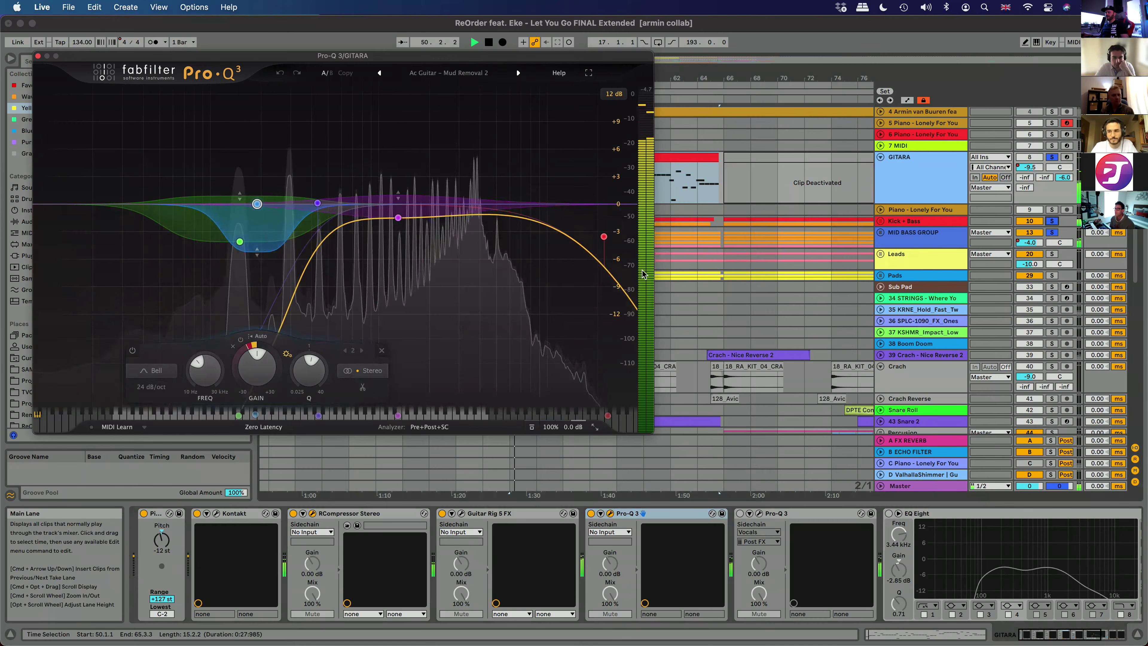
{"action": "left_click", "coordinate": [591, 513]}
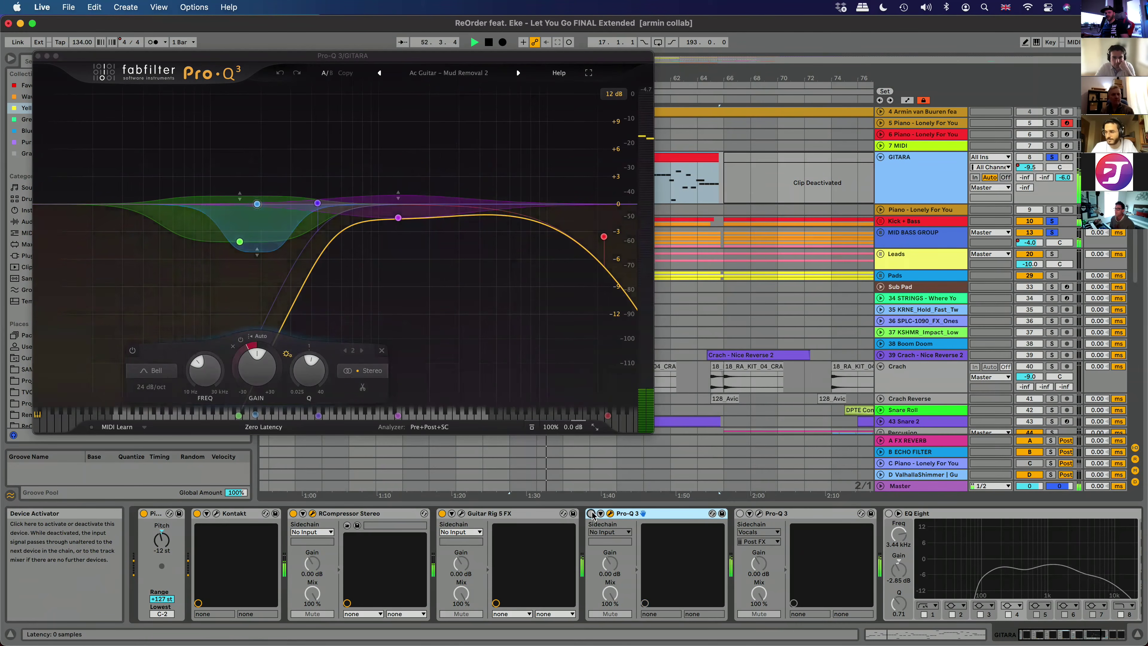
{"action": "left_click", "coordinate": [591, 513]}
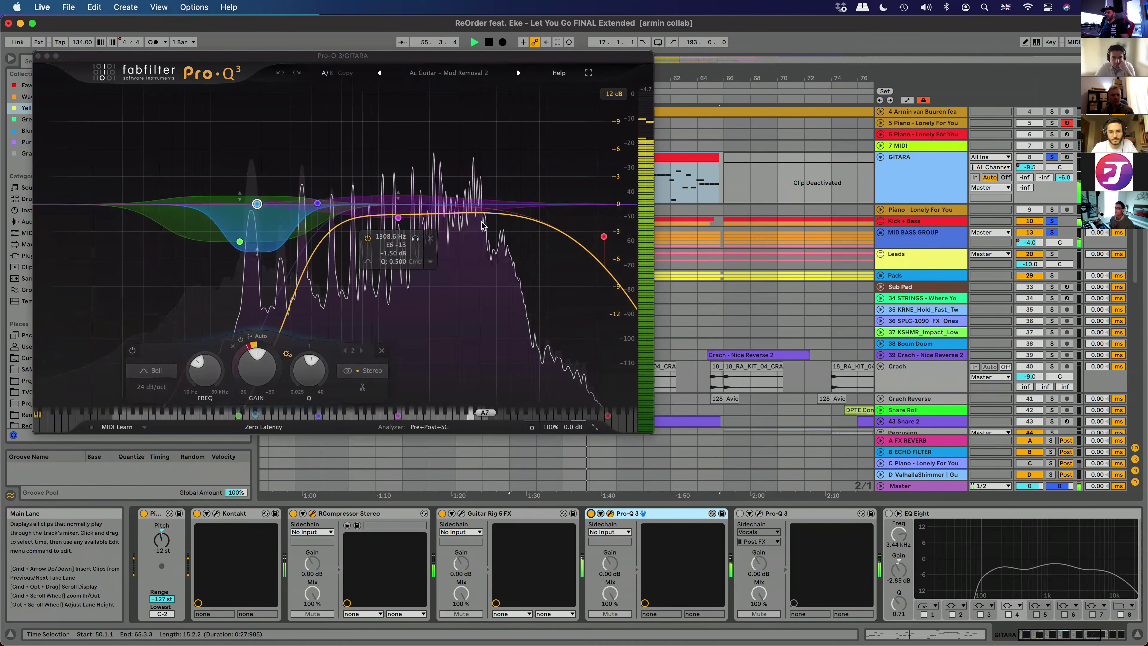
{"action": "left_click_drag", "start_coordinate": [443, 225], "coordinate": [479, 226]}
{"action": "key", "text": "space"}
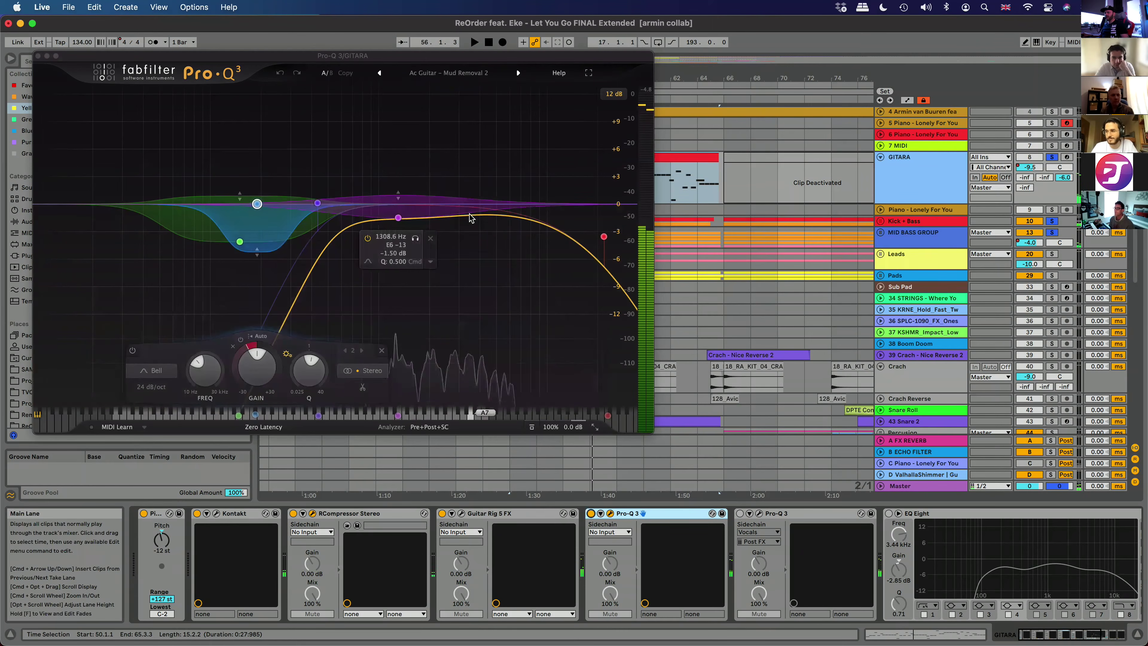
Switch on the second Pro-Q 3, sidechained from Vocals, and view its EQ curve during playback with its window moved aside.
{"action": "left_click", "coordinate": [759, 513]}
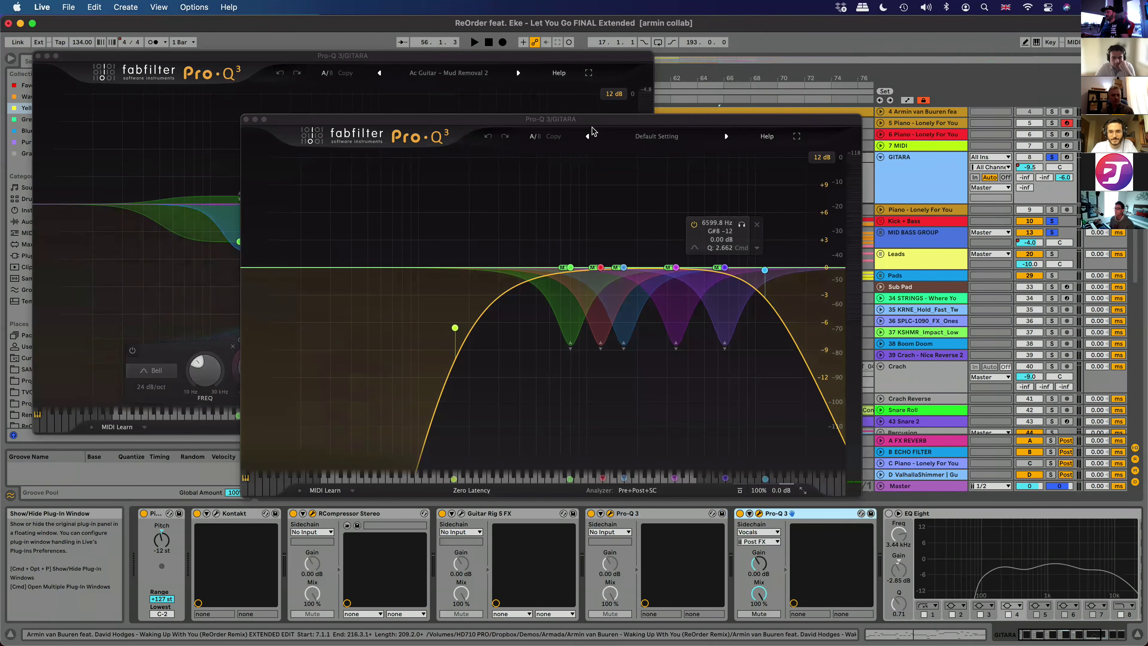
{"action": "key", "text": "space"}
{"action": "left_click_drag", "start_coordinate": [593, 121], "coordinate": [424, 120]}
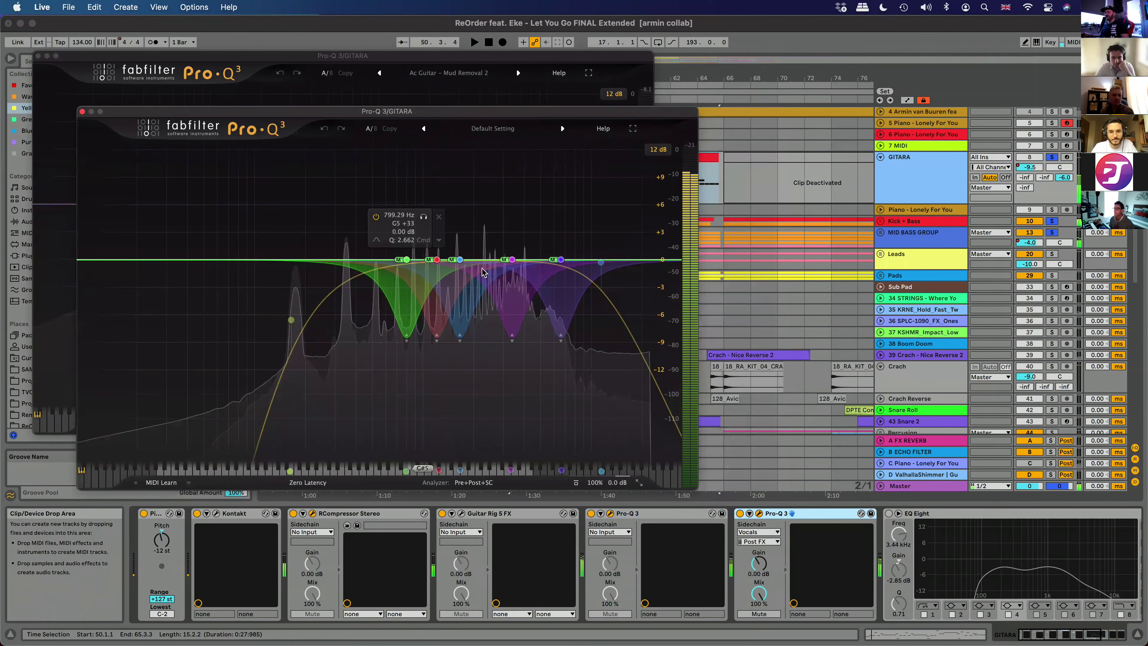
{"action": "left_click", "coordinate": [600, 262]}
{"action": "left_click_drag", "start_coordinate": [571, 111], "coordinate": [470, 35]}
Solo the Vocals group and play it with the guitar while watching the sidechained Pro-Q 3 bands.
{"action": "scroll", "coordinate": [858, 346], "scroll_direction": "down", "scroll_amount": 10}
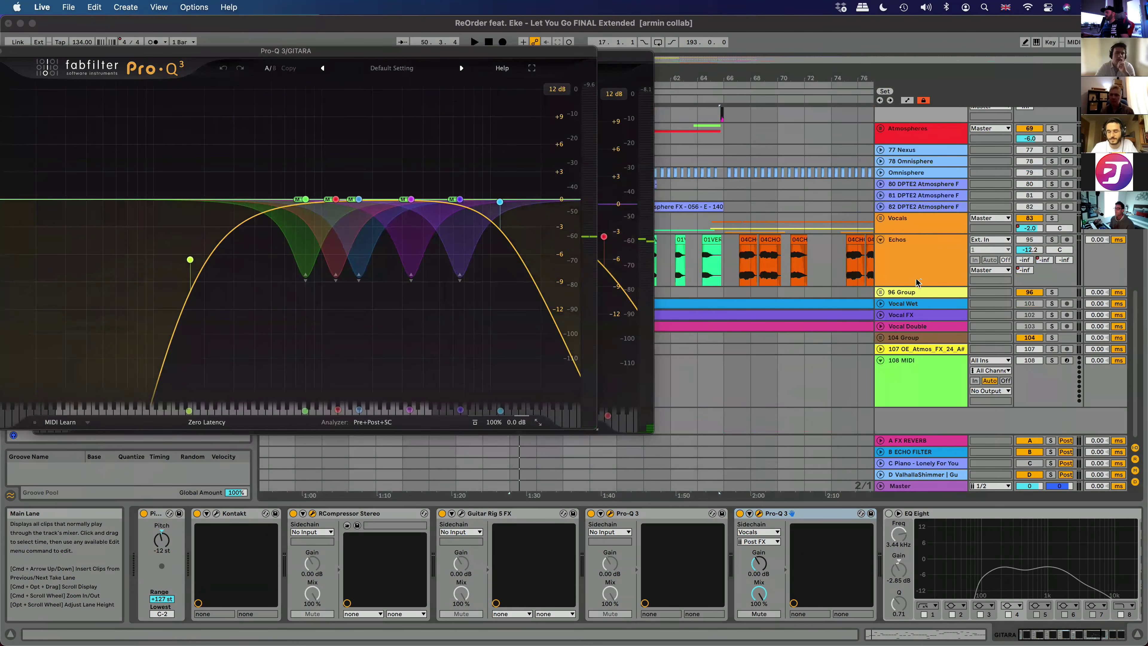
{"action": "key", "text": "space"}
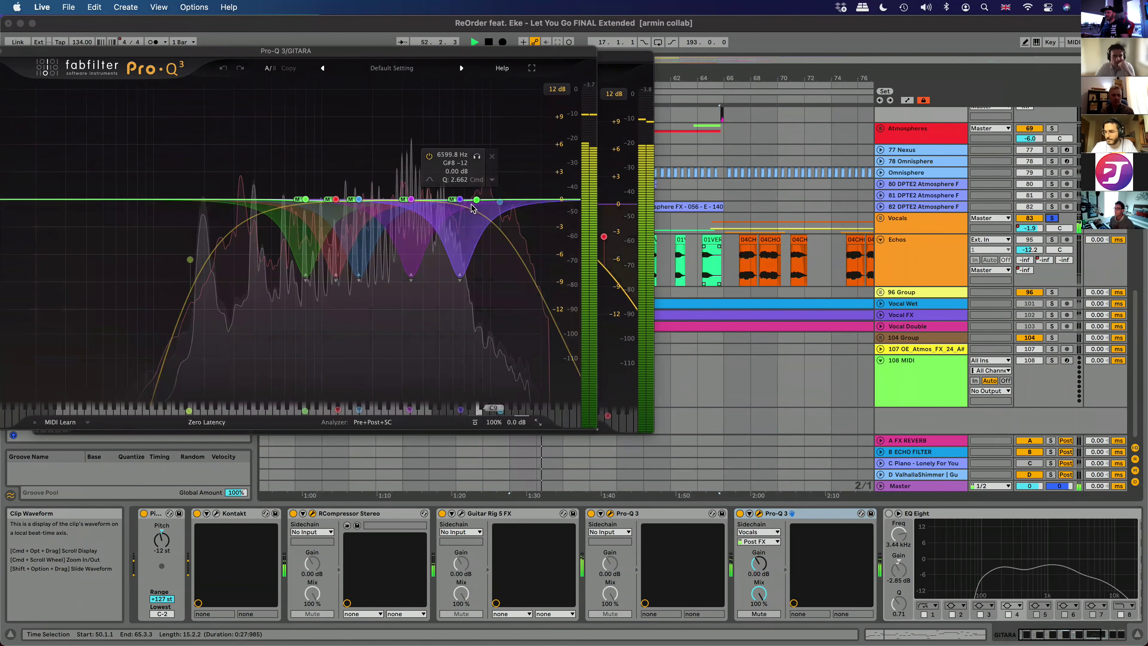
{"action": "key", "text": "space"}
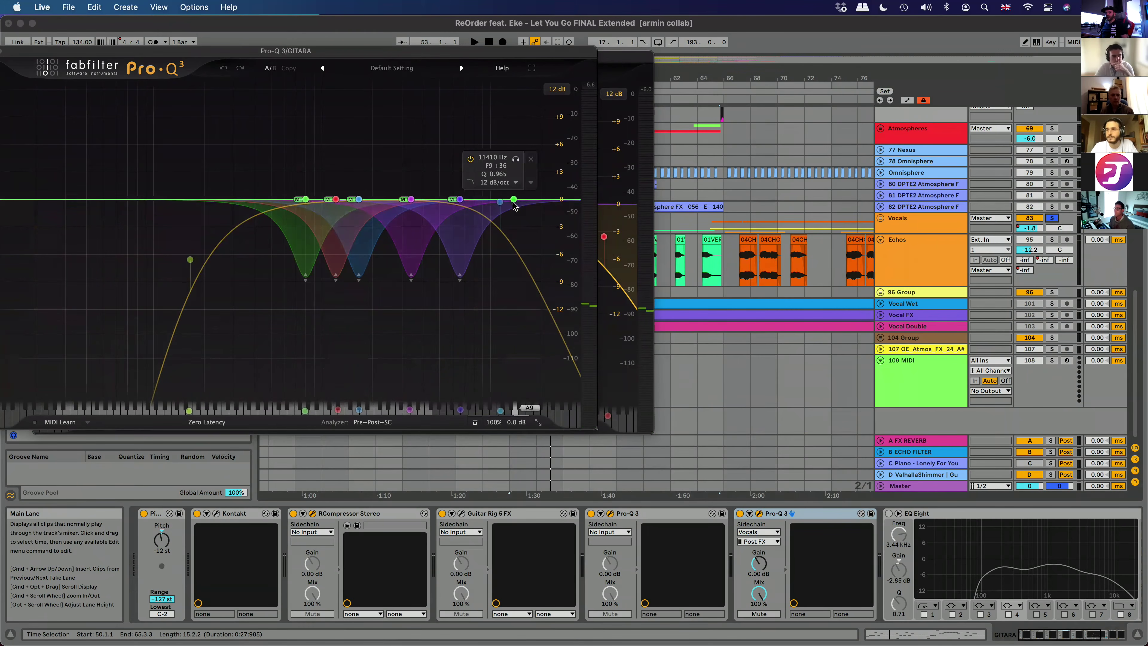
{"action": "key", "text": "space"}
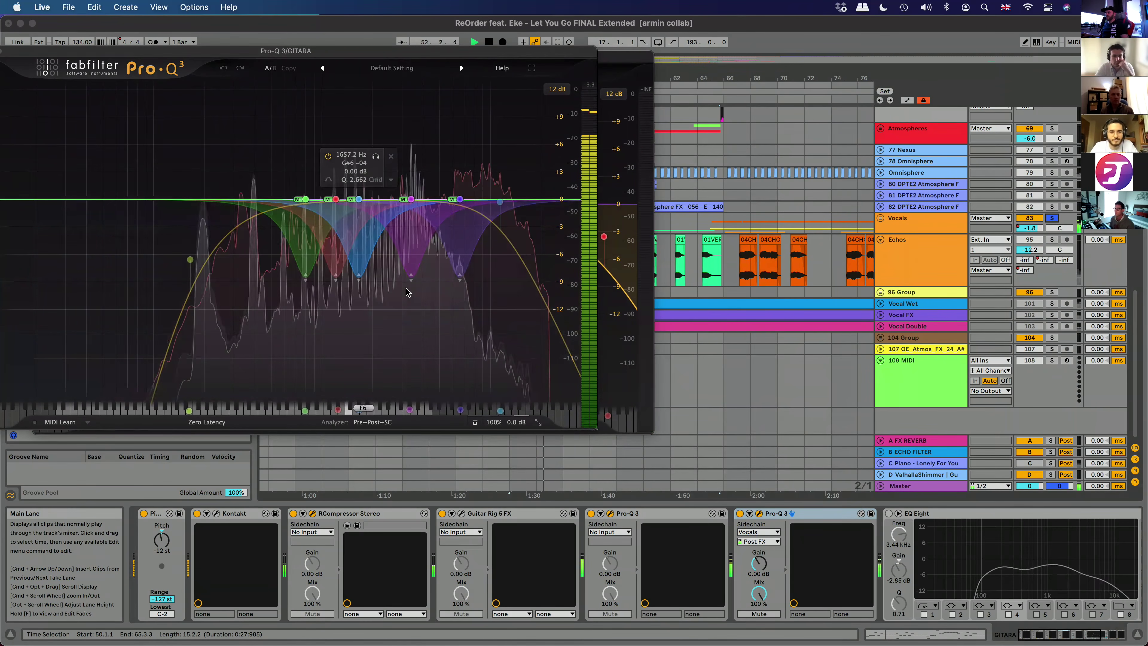
{"action": "key", "text": "space"}
Select the five dynamic bell bands in the second Pro-Q 3 and examine their threshold and sidechain behaviour during playback.
{"action": "left_click_drag", "start_coordinate": [260, 319], "coordinate": [481, 192]}
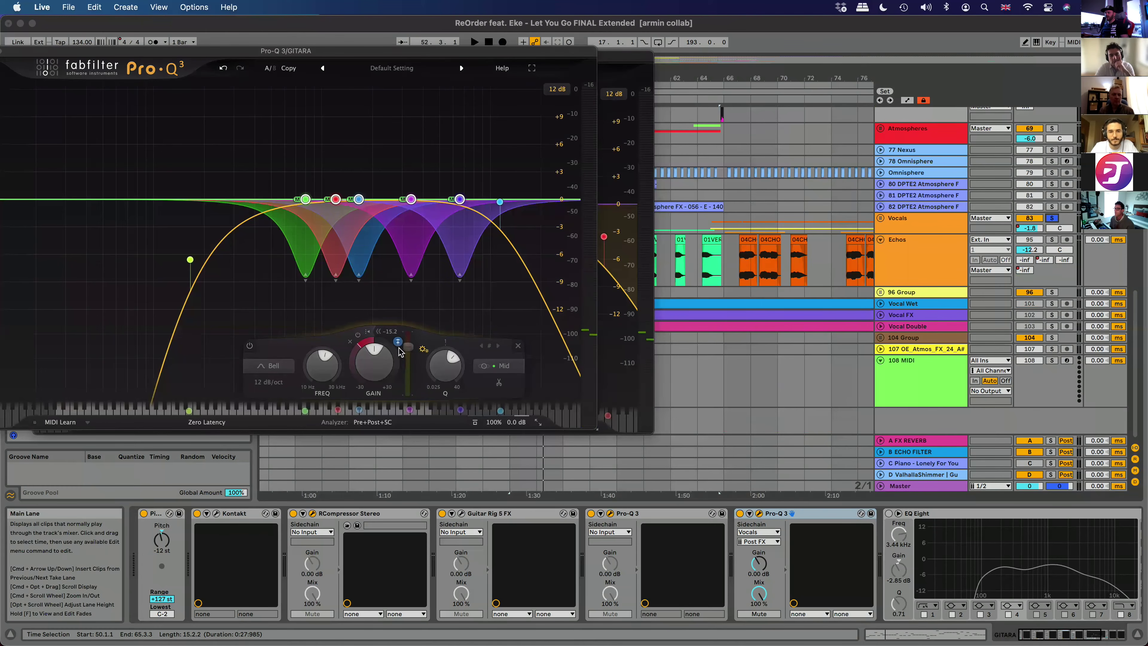
{"action": "key", "text": "space"}
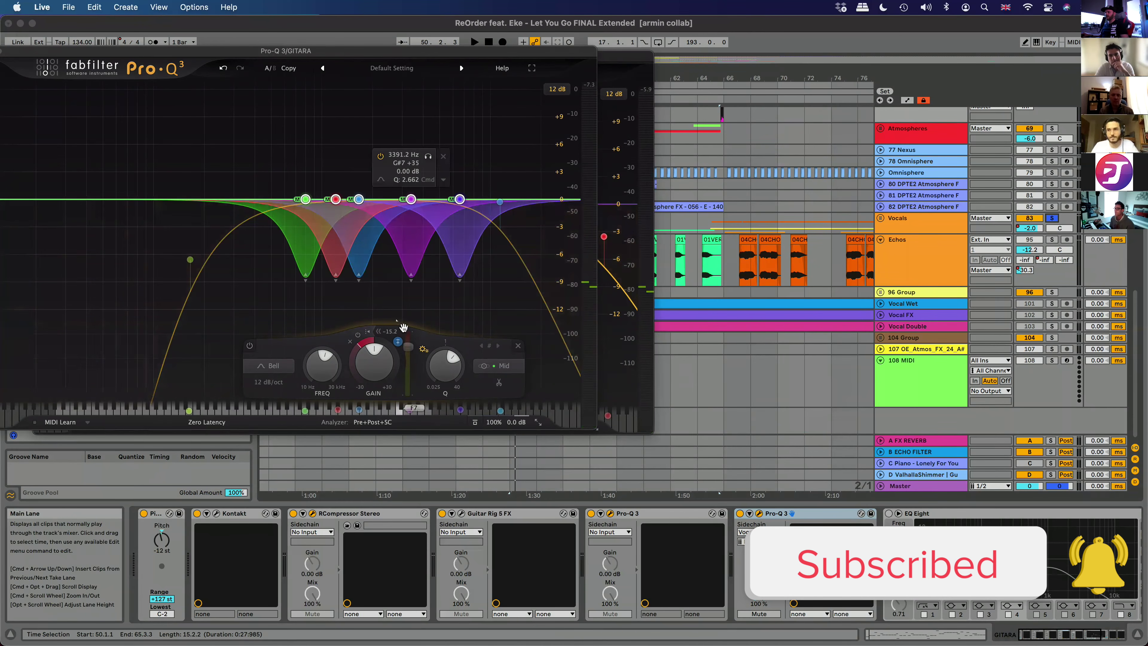
{"action": "key", "text": "space"}
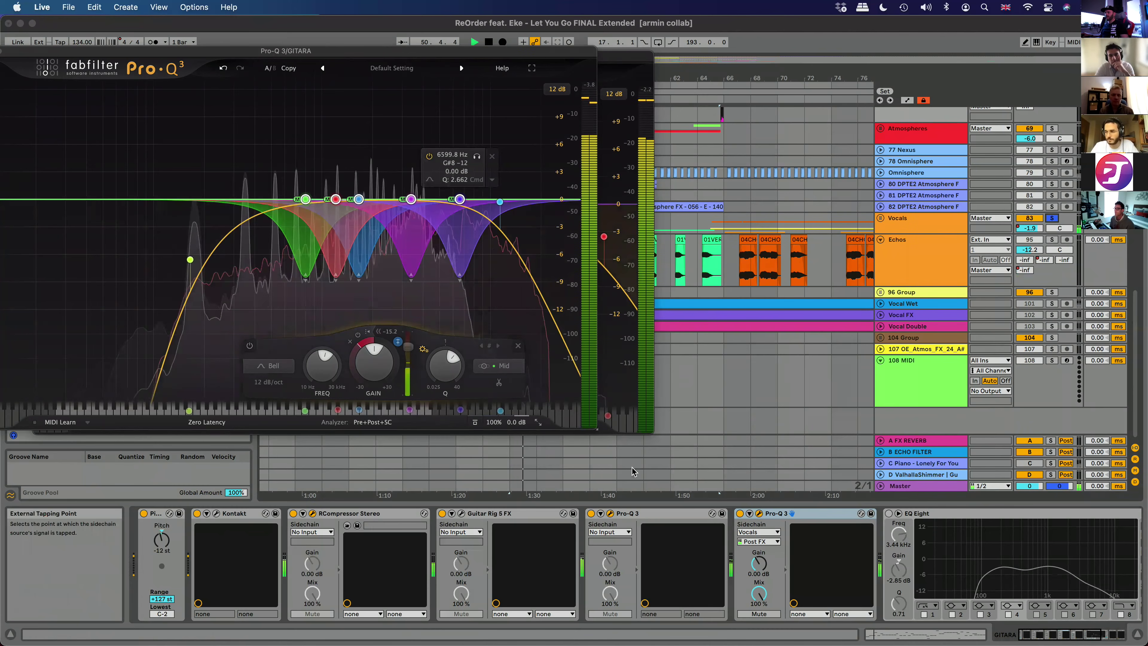
Close both Pro-Q 3 windows.
{"action": "left_click_drag", "start_coordinate": [105, 48], "coordinate": [220, 64]}
{"action": "left_click", "coordinate": [119, 65]}
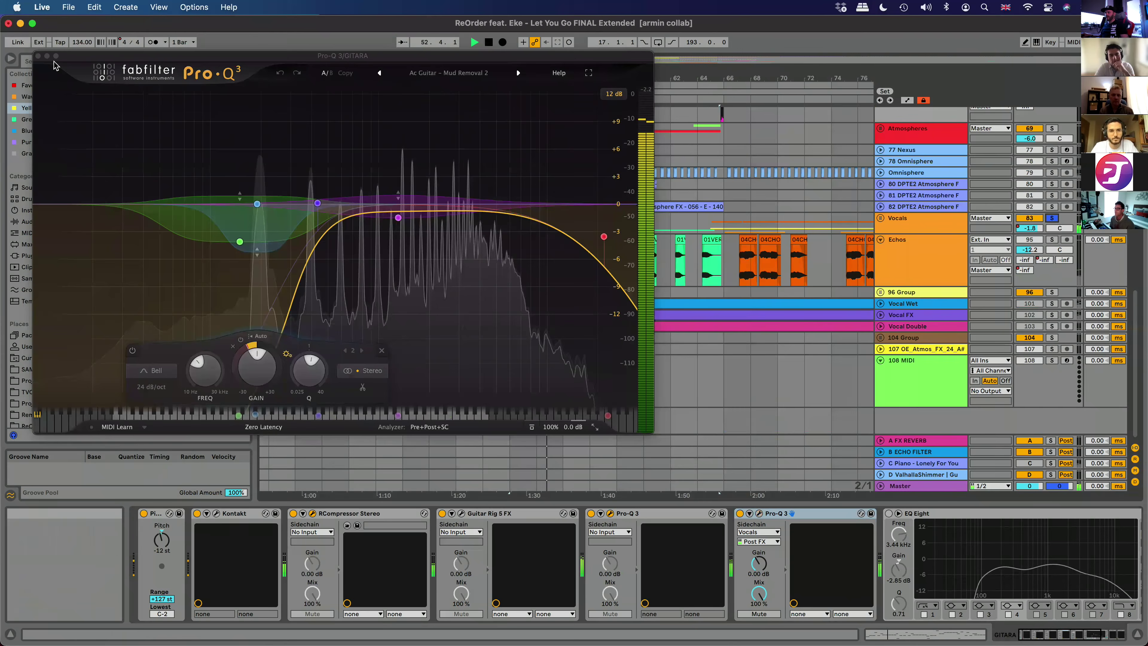
{"action": "left_click", "coordinate": [38, 55]}
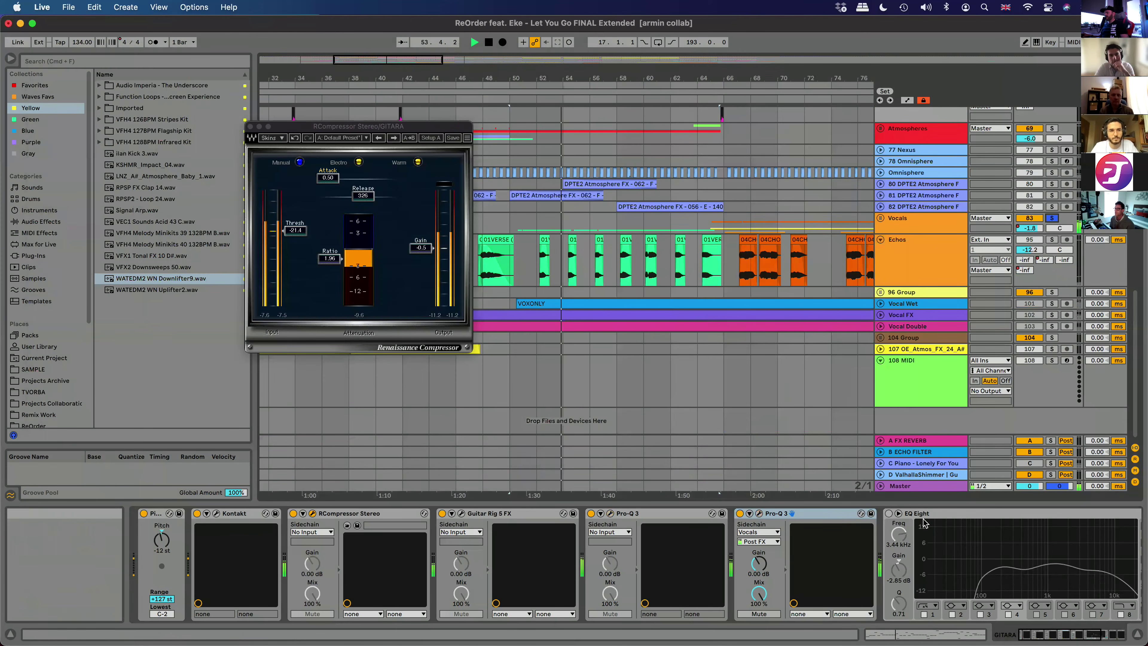
Switch EQ Eight back on and audition the guitar from bar 50.
{"action": "key", "text": "space"}
{"action": "scroll", "coordinate": [922, 583], "scroll_direction": "right", "scroll_amount": 5}
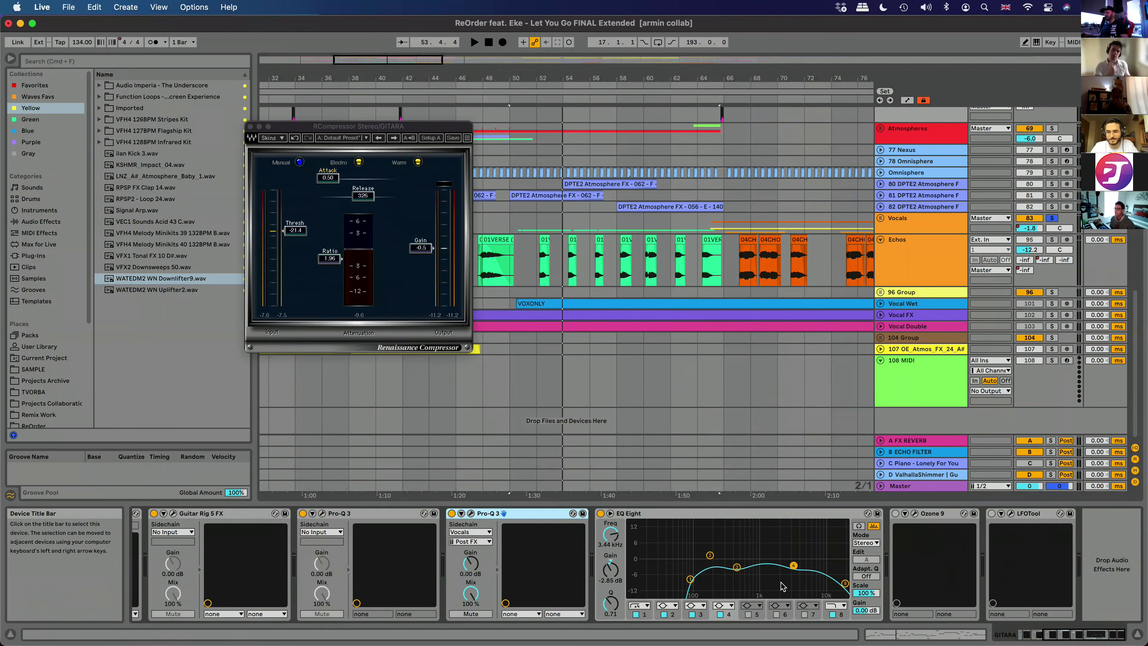
{"action": "key", "text": "space"}
{"action": "left_click_drag", "start_coordinate": [845, 583], "coordinate": [814, 583]}
{"action": "key", "text": "space"}
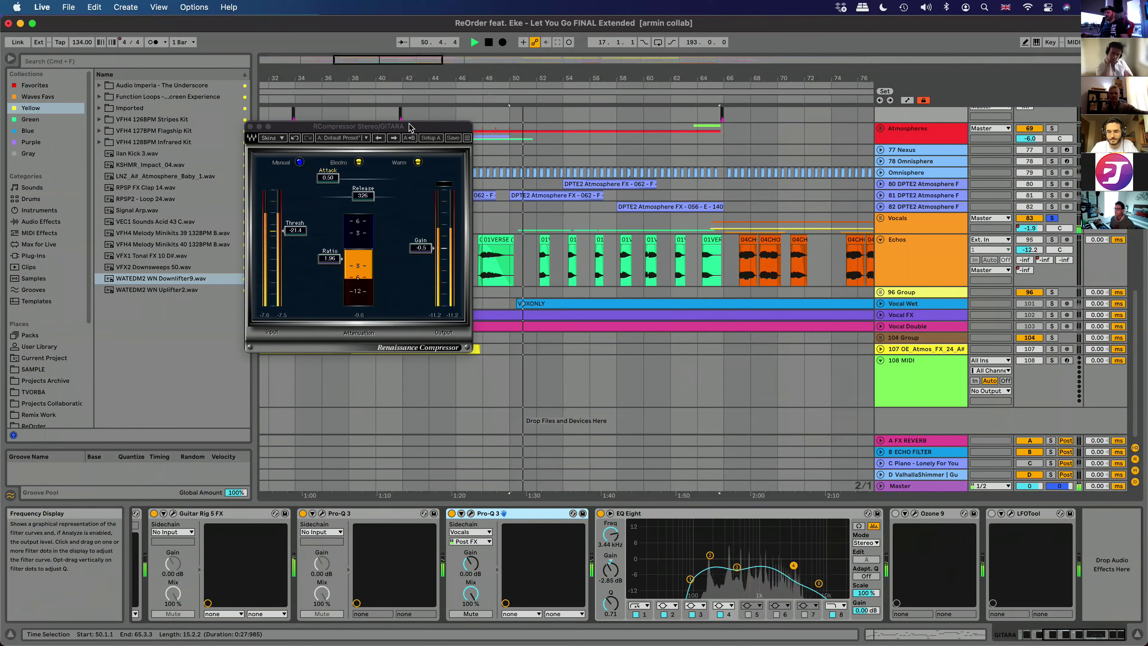
Move the RCompressor Stereo window aside and compare the guitar with EQ Eight bypassed and active.
{"action": "left_click_drag", "start_coordinate": [358, 126], "coordinate": [275, 237]}
{"action": "scroll", "coordinate": [528, 196], "scroll_direction": "up", "scroll_amount": 5}
{"action": "scroll", "coordinate": [529, 197], "scroll_direction": "up", "scroll_amount": 3}
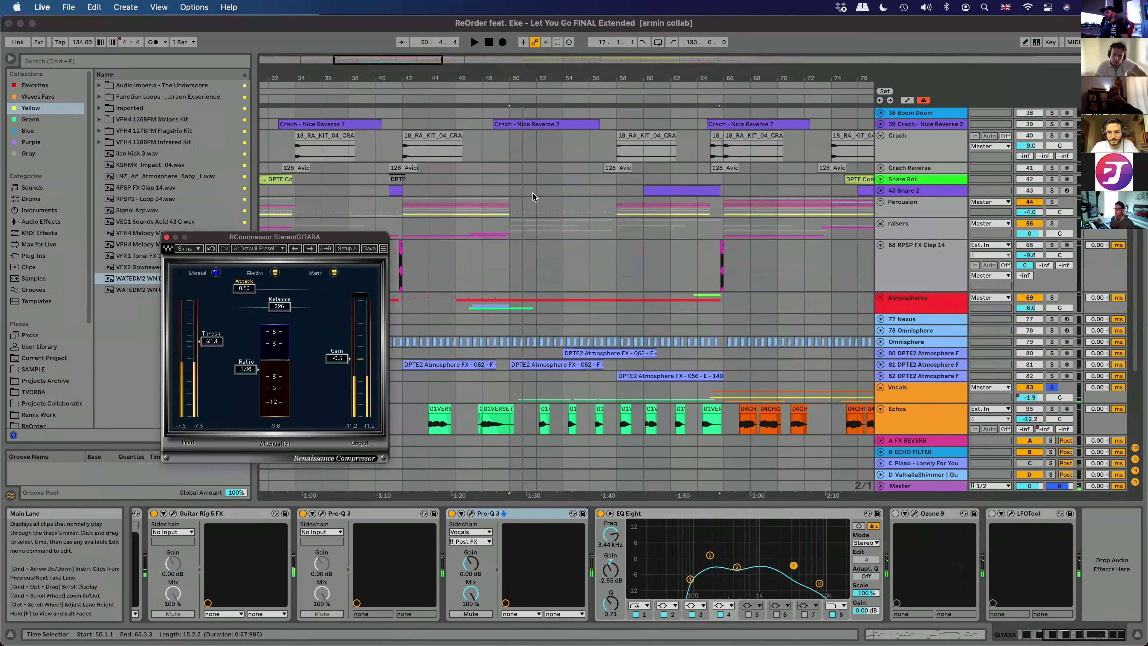
{"action": "left_click", "coordinate": [601, 514]}
{"action": "key", "text": "space"}
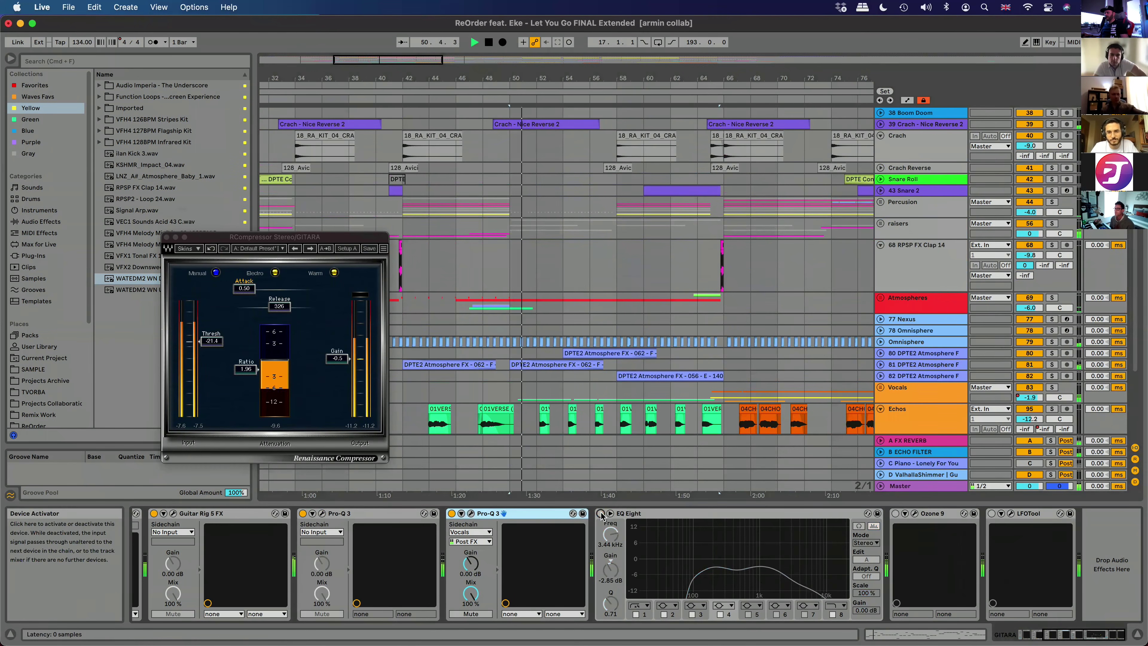
{"action": "key", "text": "space"}
{"action": "left_click", "coordinate": [601, 513]}
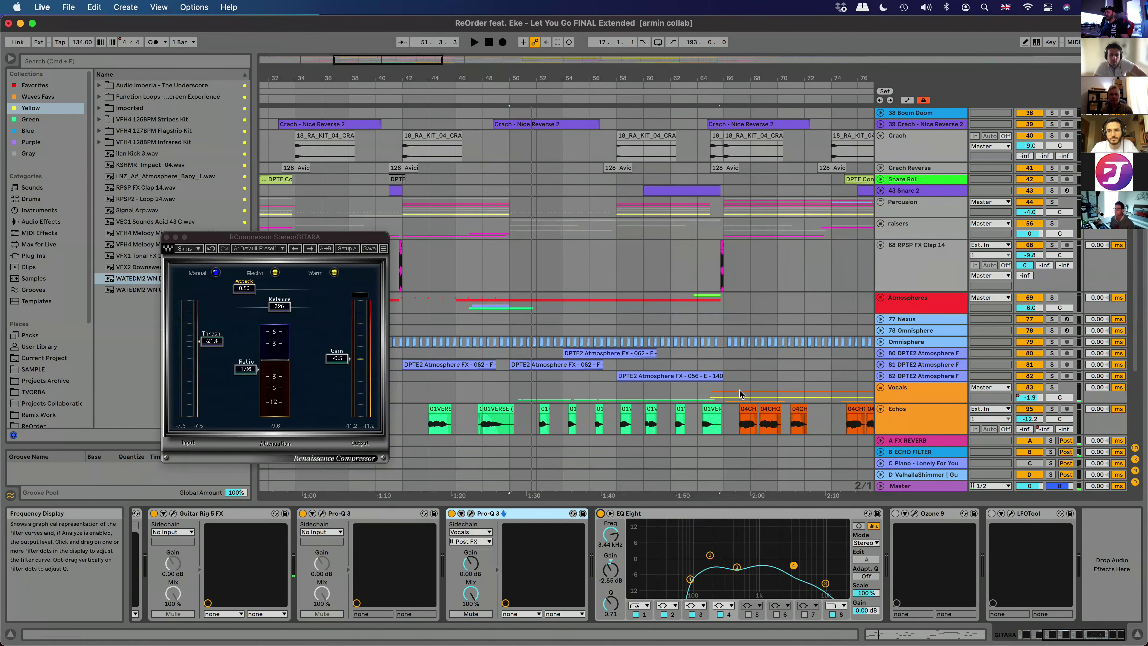
Show the GITARA track's automation for EQ Eight's 8 Frequency A and play the clip from bar 50.
{"action": "scroll", "coordinate": [656, 224], "scroll_direction": "up", "scroll_amount": 5}
{"action": "scroll", "coordinate": [655, 226], "scroll_direction": "up", "scroll_amount": 2}
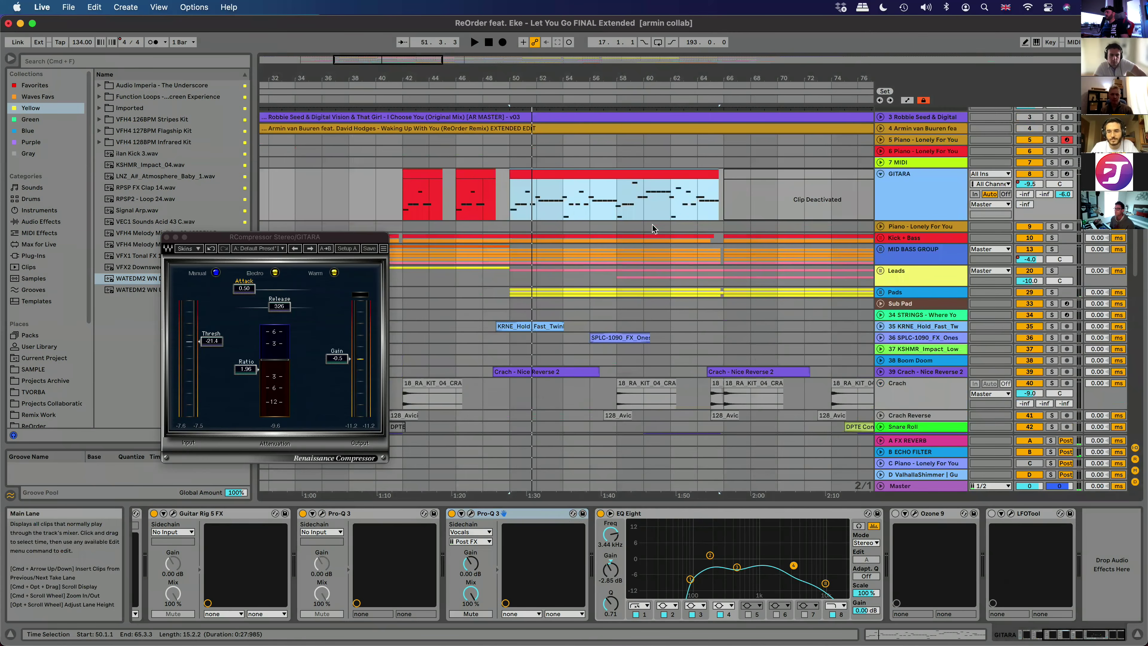
{"action": "scroll", "coordinate": [652, 224], "scroll_direction": "down", "scroll_amount": 2}
{"action": "key", "text": "a"}
{"action": "left_click", "coordinate": [904, 144]}
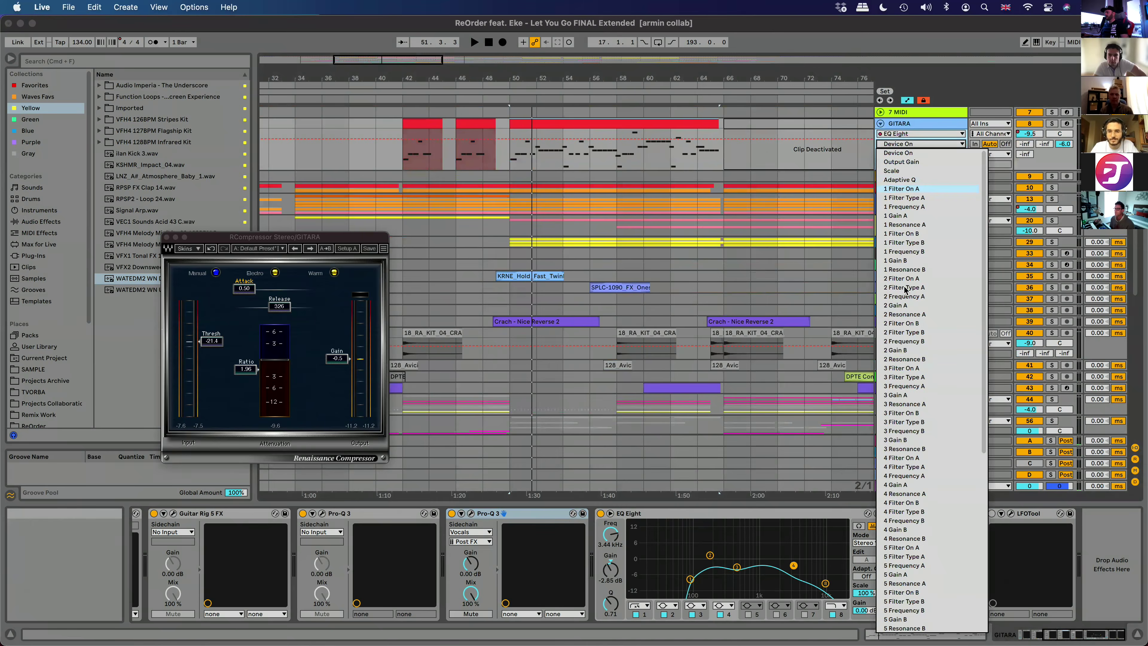
{"action": "scroll", "coordinate": [909, 538], "scroll_direction": "down", "scroll_amount": 5}
{"action": "left_click", "coordinate": [904, 554]}
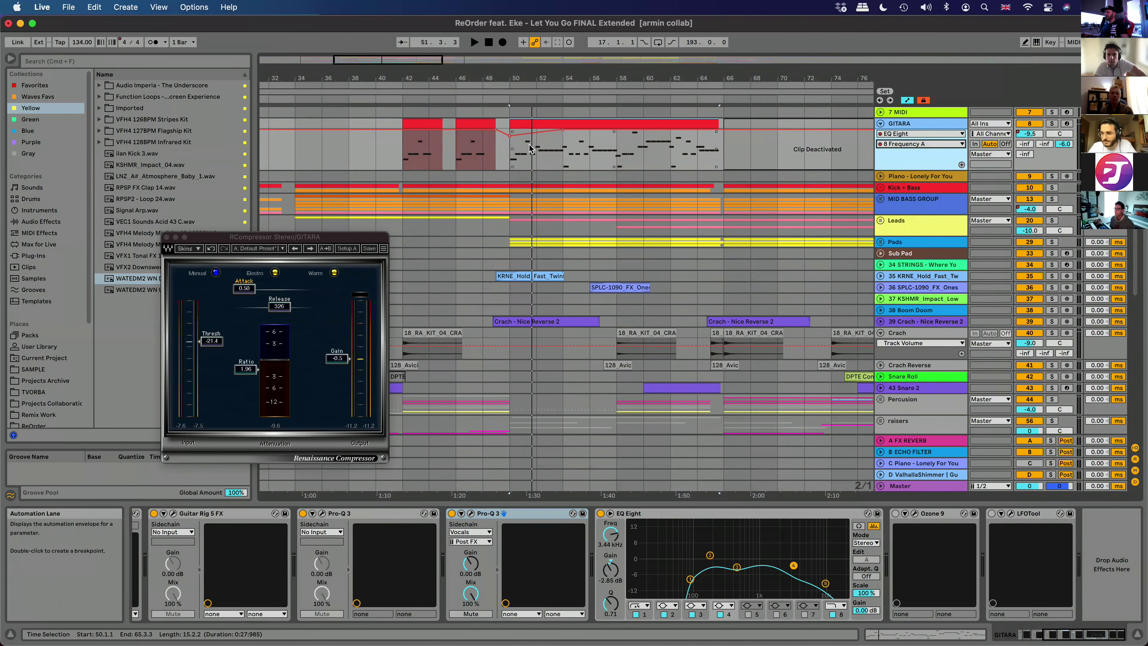
{"action": "key", "text": "space"}
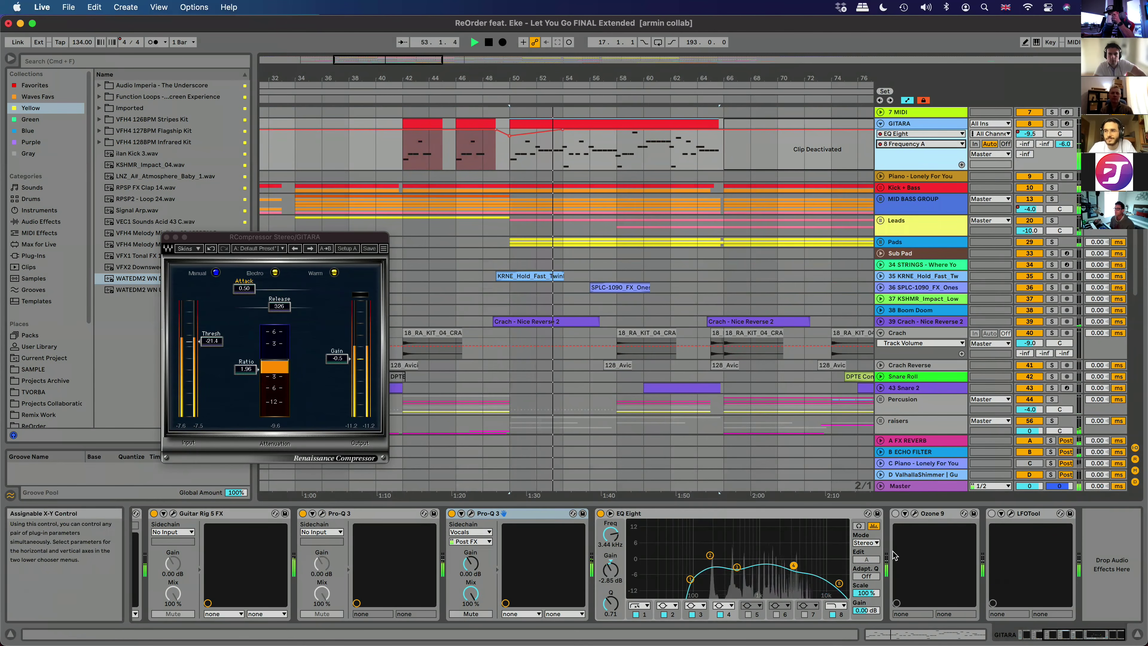
Switch Ozone 9 and LFOTool back on and briefly check LFOTool's window.
{"action": "left_click", "coordinate": [896, 513]}
{"action": "key", "text": "space"}
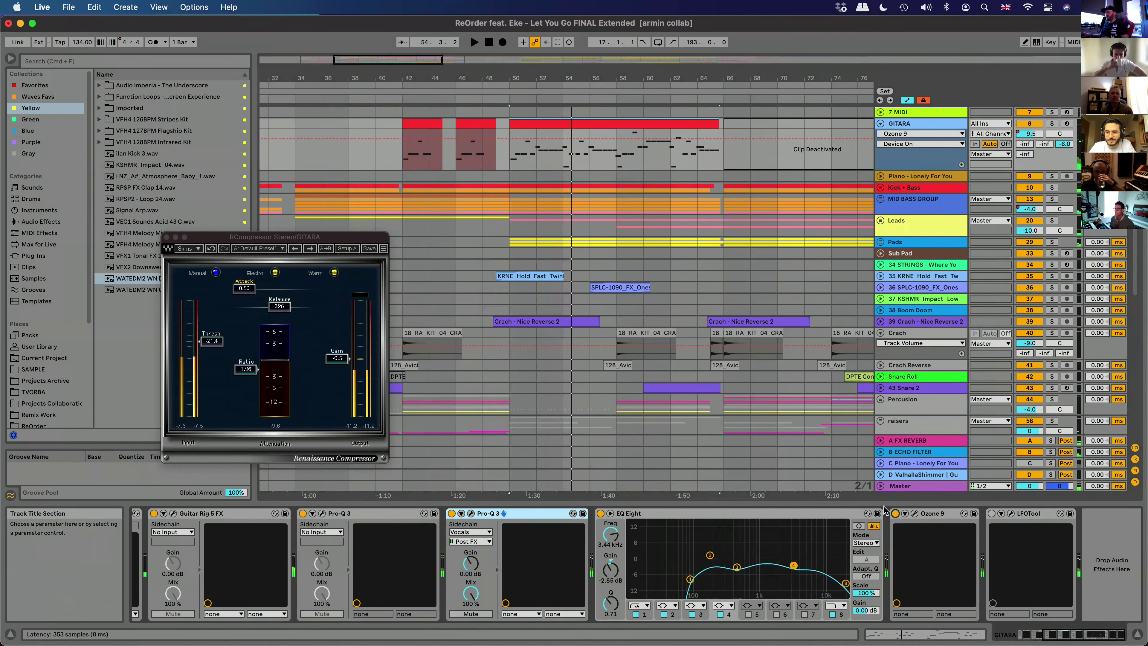
{"action": "left_click", "coordinate": [991, 513]}
{"action": "left_click", "coordinate": [1011, 514]}
{"action": "left_click", "coordinate": [1011, 514]}
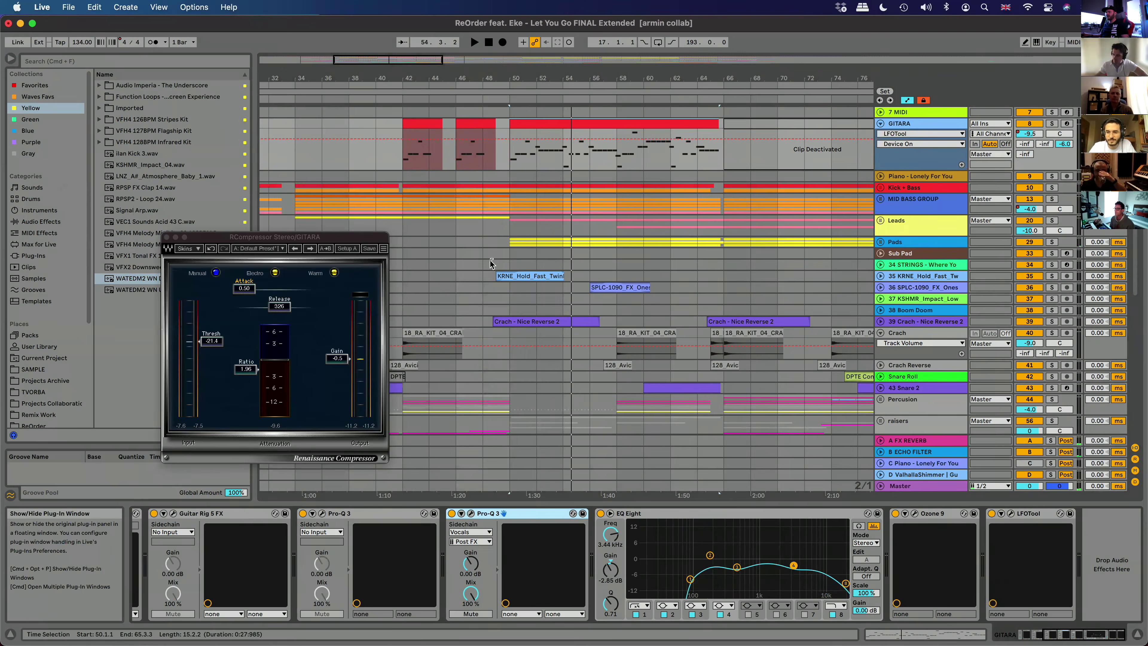
Play the guitar from bar 50 with the complete effects chain and close the RCompressor Stereo window.
{"action": "key", "text": "space"}
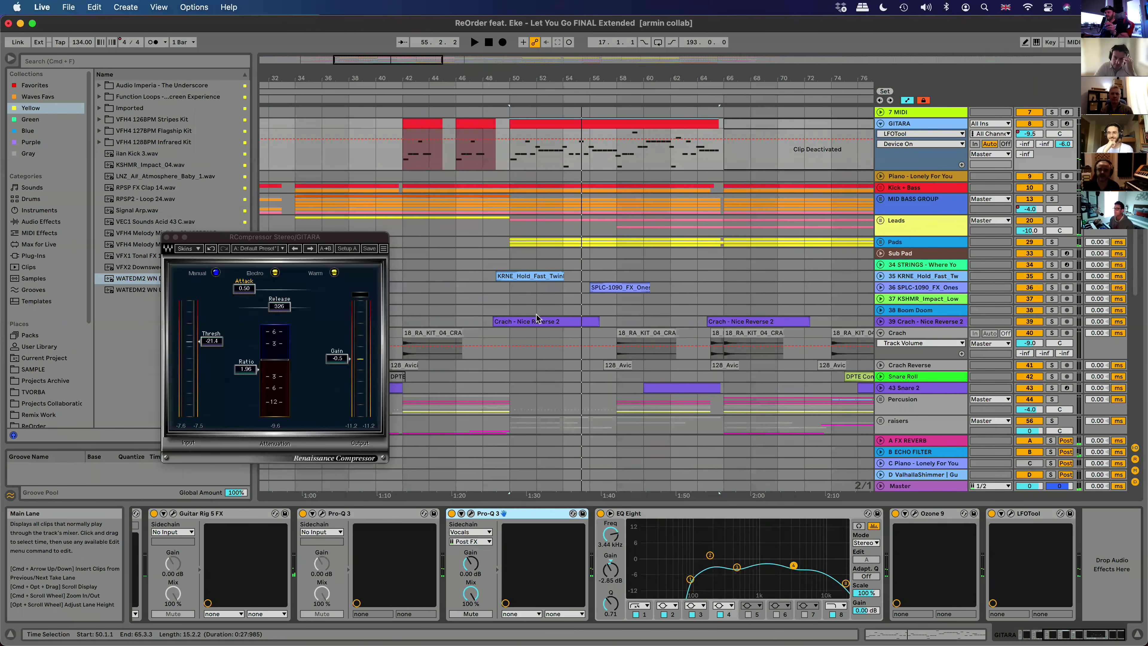
{"action": "left_click", "coordinate": [404, 365]}
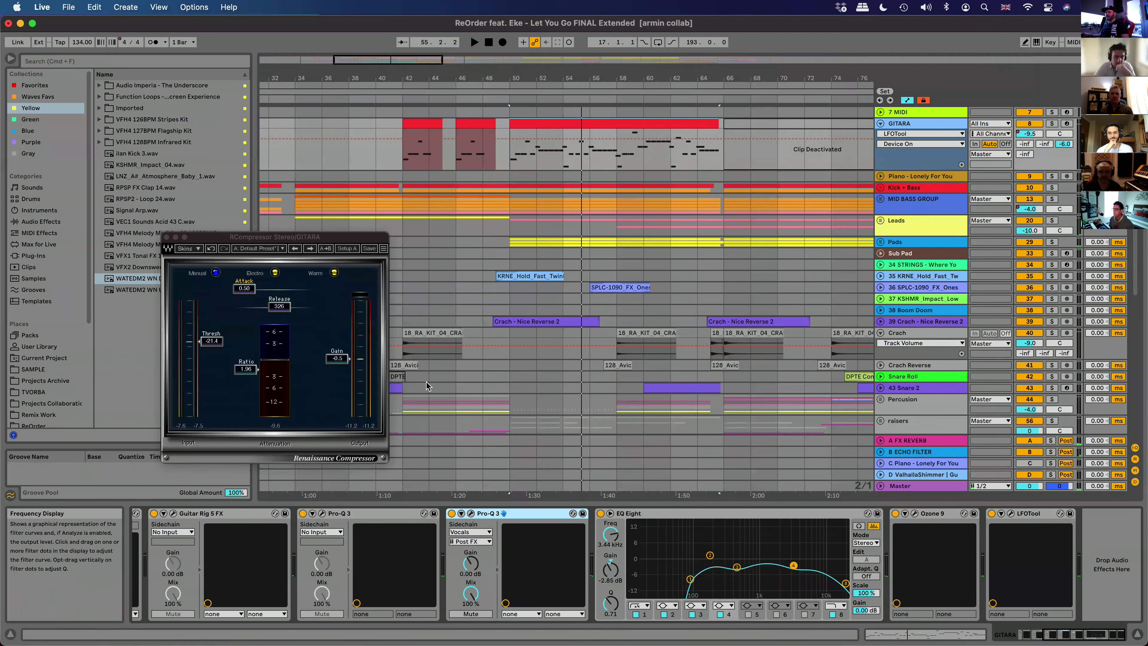
{"action": "left_click", "coordinate": [166, 237]}
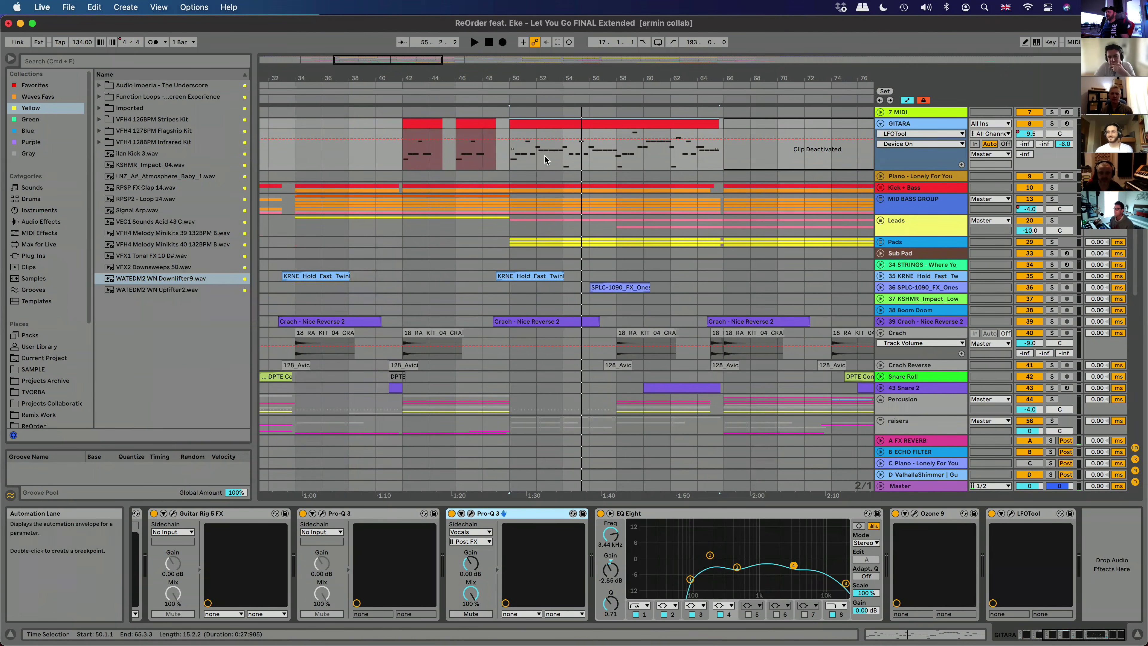